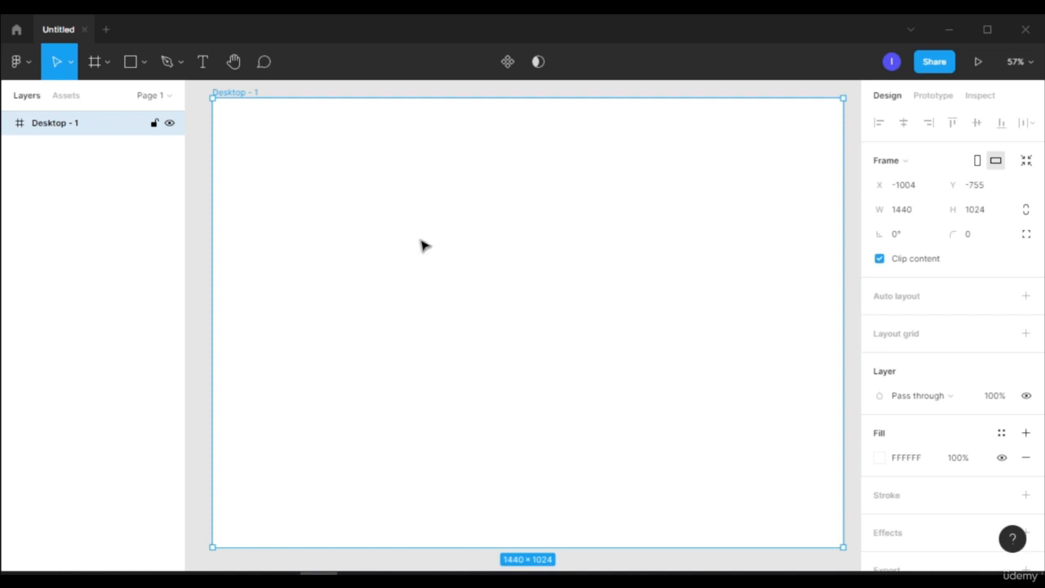
# Add a text layer in the upper part of the Desktop - 1 frame containing "What is UI design? What is UX design? UI vs UX"
pyautogui.press('t')
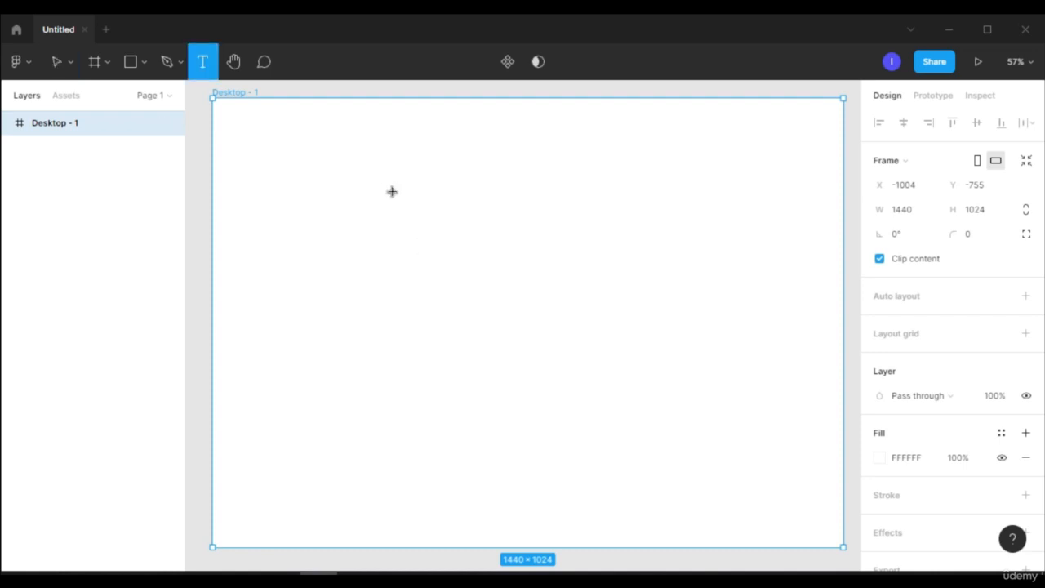
pyautogui.click(352, 178)
pyautogui.write('grt')
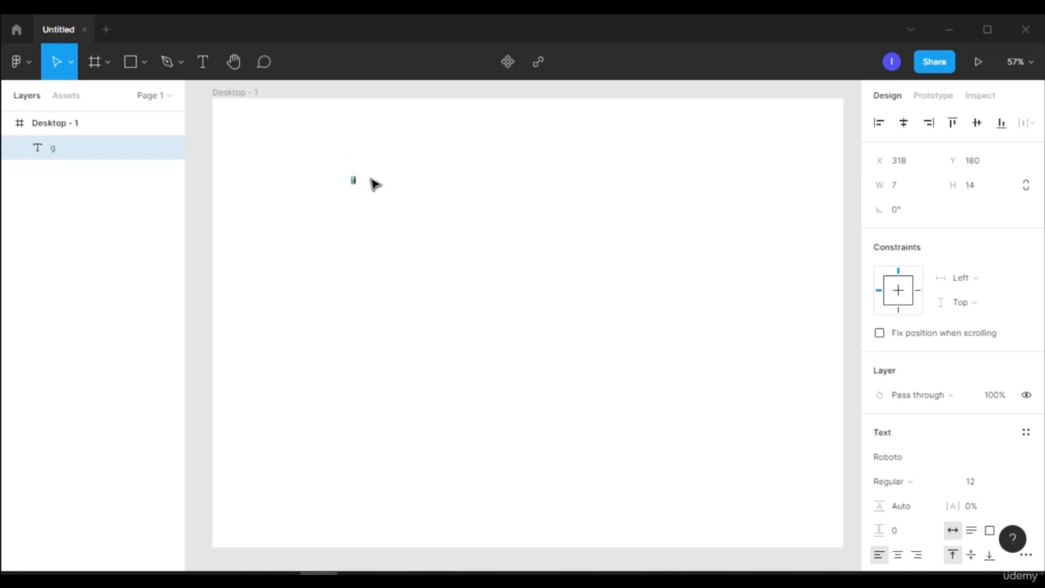
pyautogui.scroll(3, 371, 181)
pyautogui.press('BackSpace')
pyautogui.press('BackSpace')
pyautogui.press('BackSpace')
pyautogui.press('BackSpace')
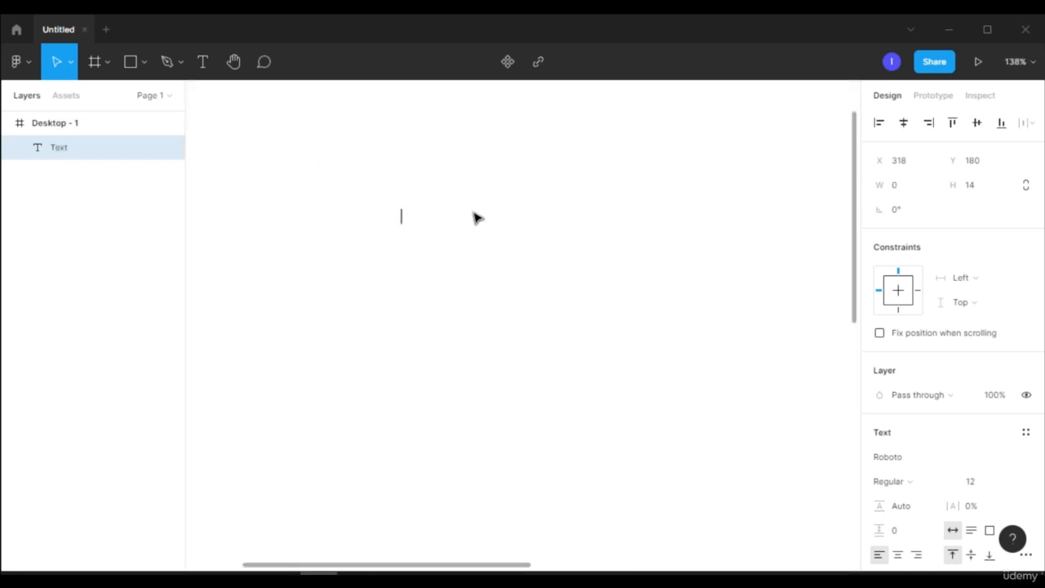
pyautogui.write('What is UI design? What is UX design? UI vs UX')
pyautogui.scroll(-2, 616, 257)
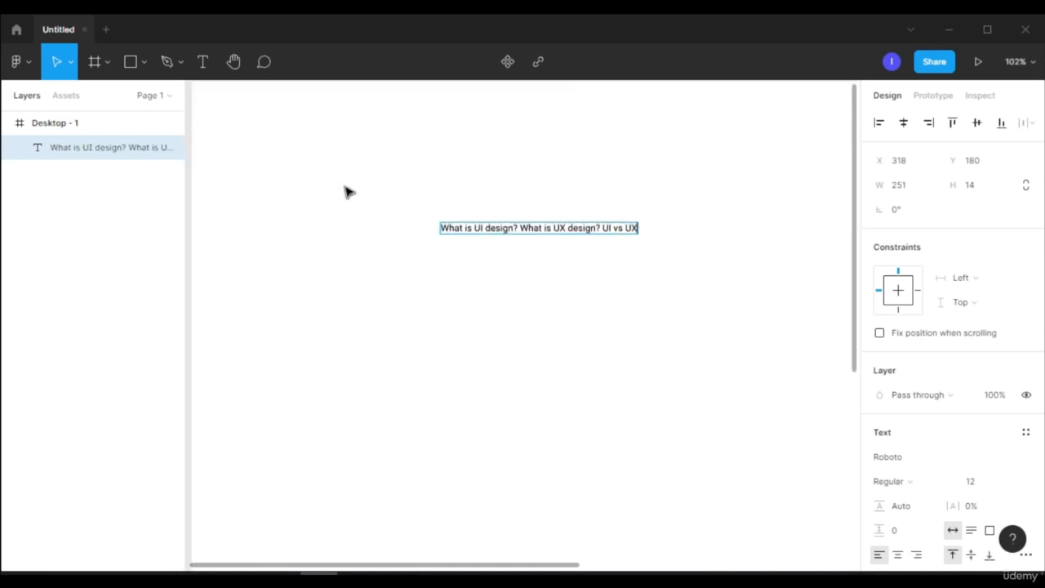
pyautogui.click(200, 61)
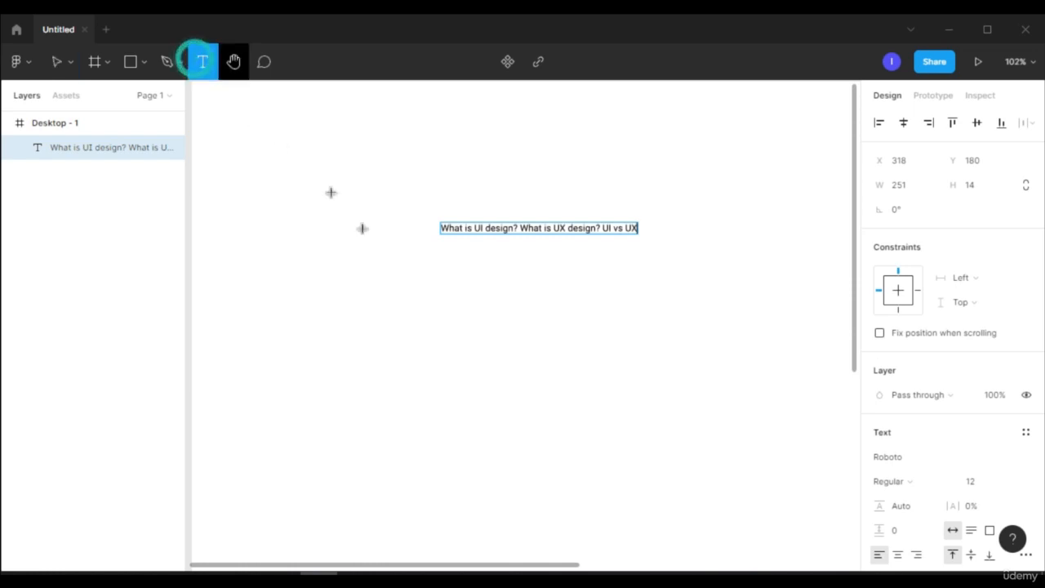
pyautogui.click(414, 282)
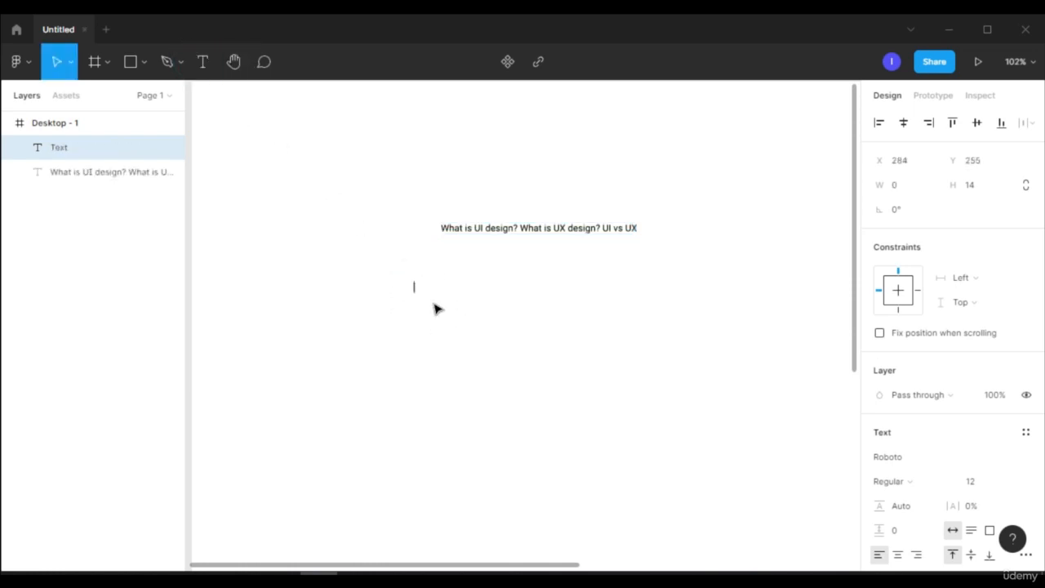
pyautogui.write('hggfdgnjetgn')
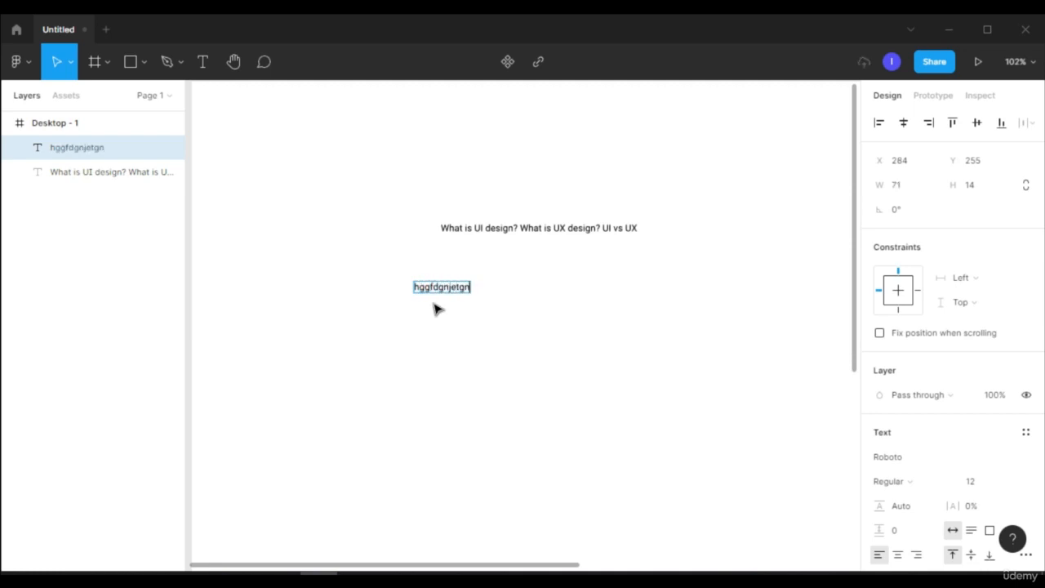
pyautogui.press('BackSpace')
pyautogui.press('BackSpace')
pyautogui.press('BackSpace')
pyautogui.press('BackSpace')
pyautogui.press('BackSpace')
pyautogui.press('BackSpace')
pyautogui.press('BackSpace')
pyautogui.press('BackSpace')
pyautogui.press('BackSpace')
pyautogui.press('BackSpace')
pyautogui.press('BackSpace')
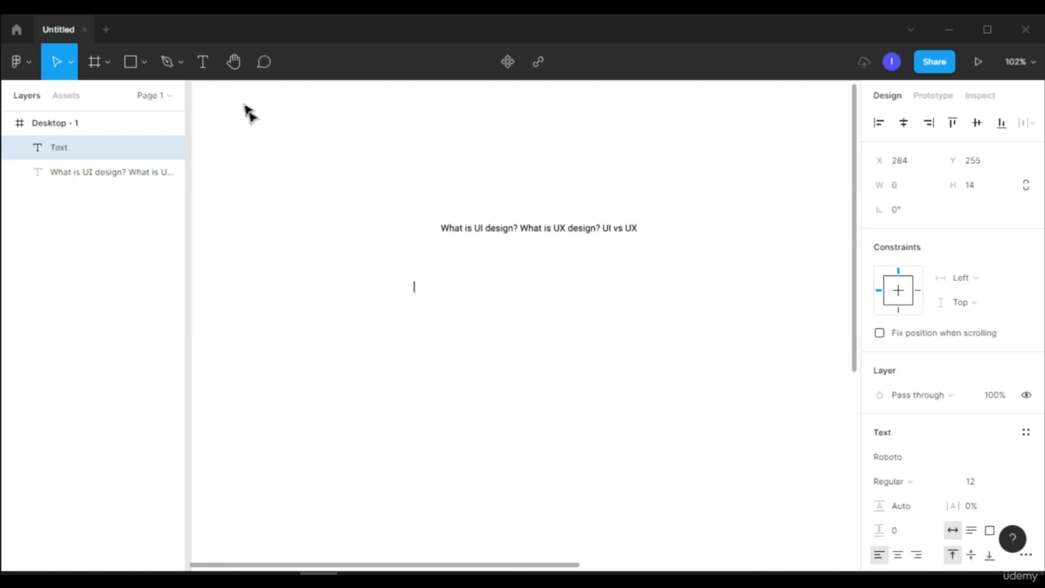
# Draw a text box about 342 × 44 below the heading and paste the "What is UI Design?" paragraph into it
pyautogui.click(205, 63)
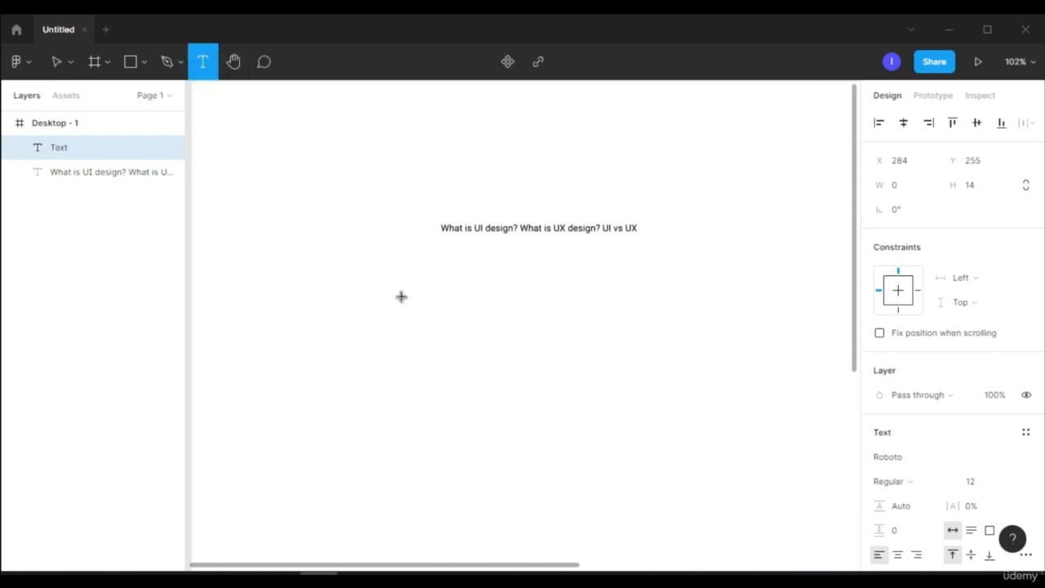
pyautogui.moveTo(400, 295); pyautogui.dragTo(403, 297)
pyautogui.moveTo(490, 345); pyautogui.dragTo(670, 337)
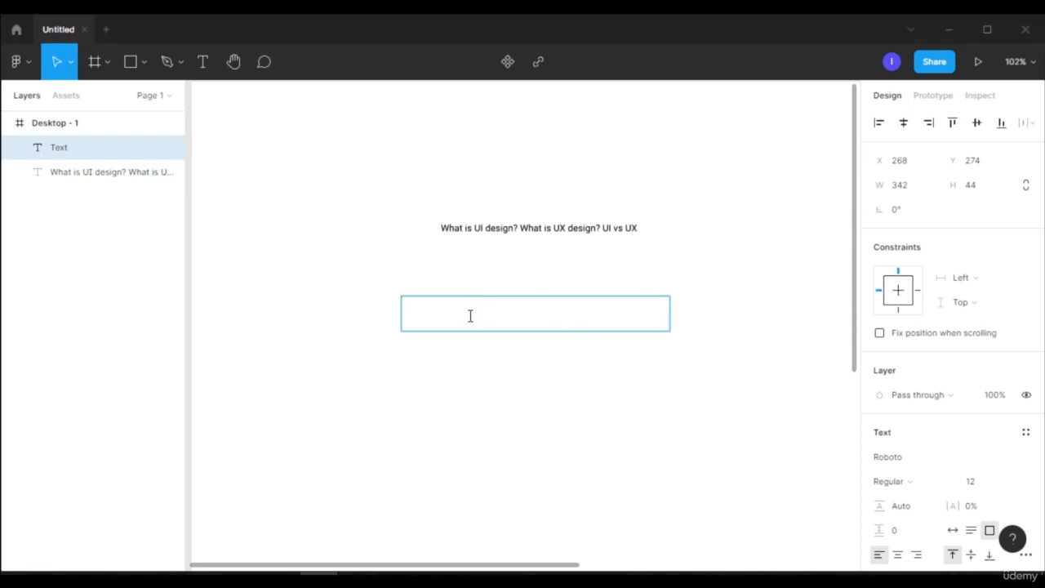
pyautogui.write('What is UI Design? The "UI" in UI design stands for "user interface." The user interface is the graphical layout of an application. It consists of the buttons users click on, the text they read, the images, sliders, text entry fields, and all the rest of the items the user interacts with. This includes screen layout, transitions, interface animations and every single micro-interaction. Any sort of visual element, interaction, or animation must all be designed.')
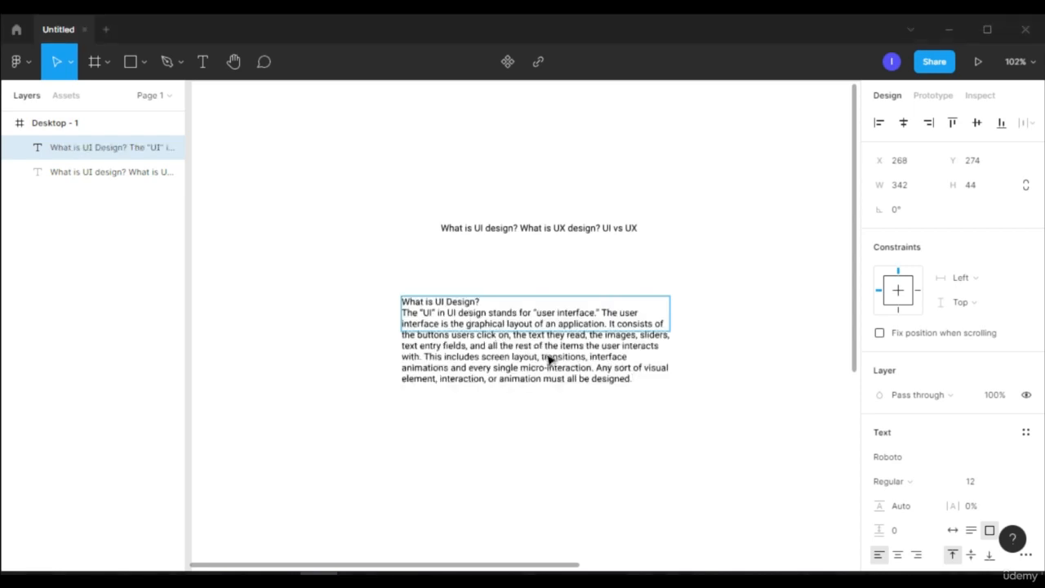
pyautogui.press('Escape')
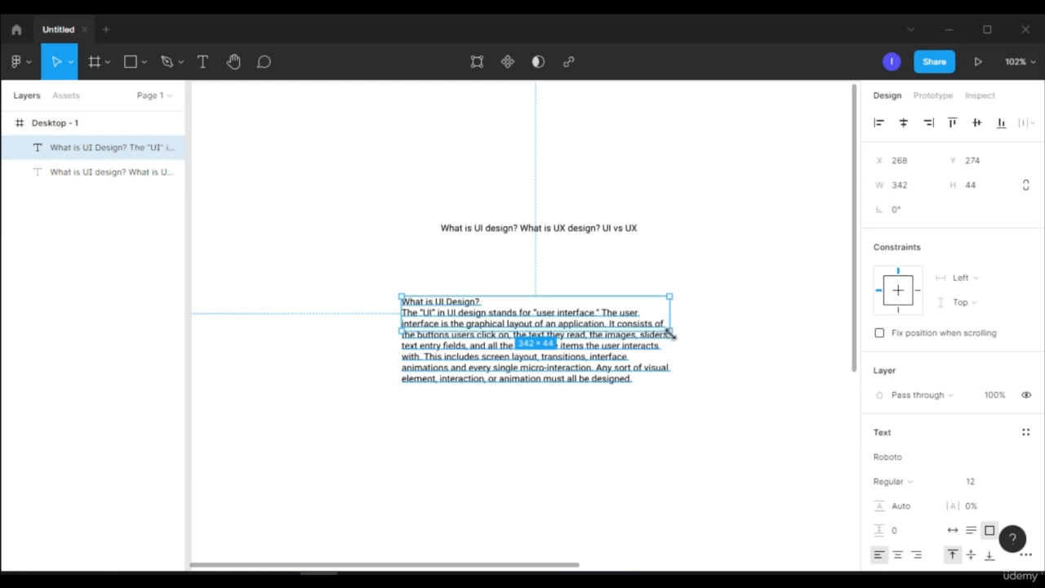
# Resize the paragraph's text box to about 531 × 123 so that all of its text fits inside
pyautogui.moveTo(672, 334); pyautogui.dragTo(580, 441)
pyautogui.moveTo(521, 422); pyautogui.dragTo(784, 469)
pyautogui.scroll(-2, 555, 462)
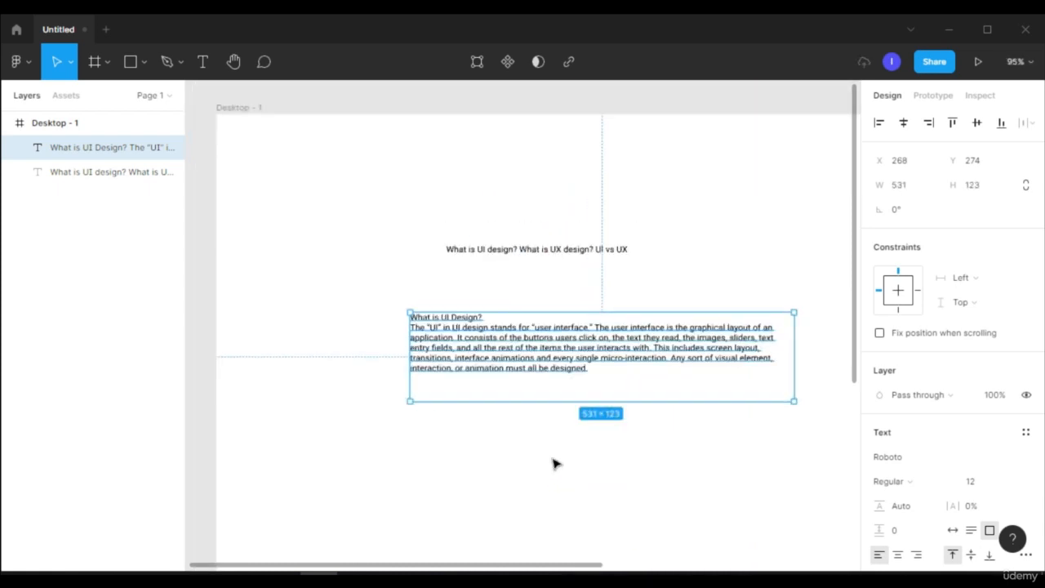
# Change the font of the heading "What is UI design? What is UX design? UI vs UX" to Poppins
pyautogui.click(543, 251)
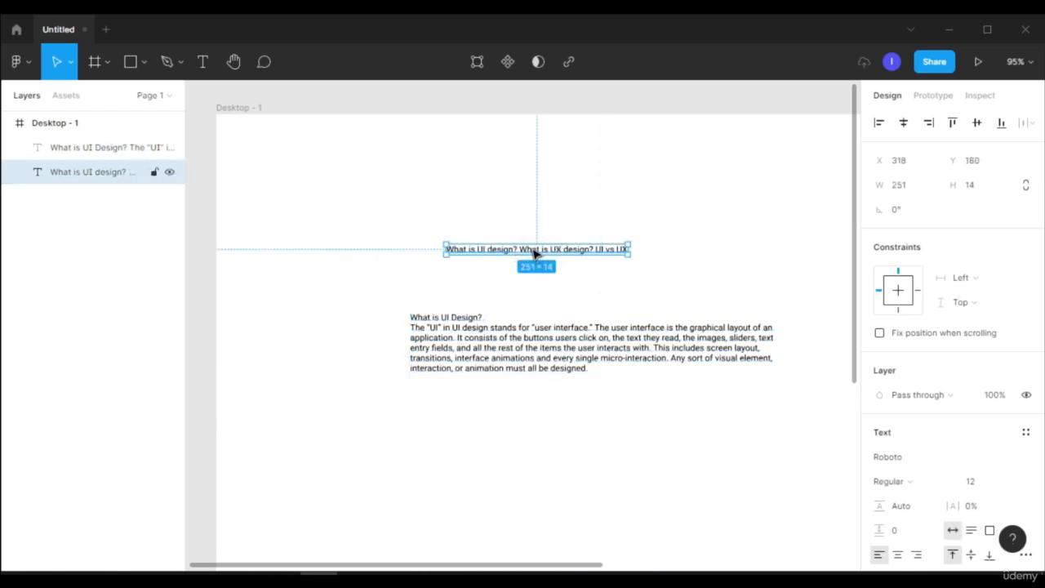
pyautogui.scroll(-3, 950, 436)
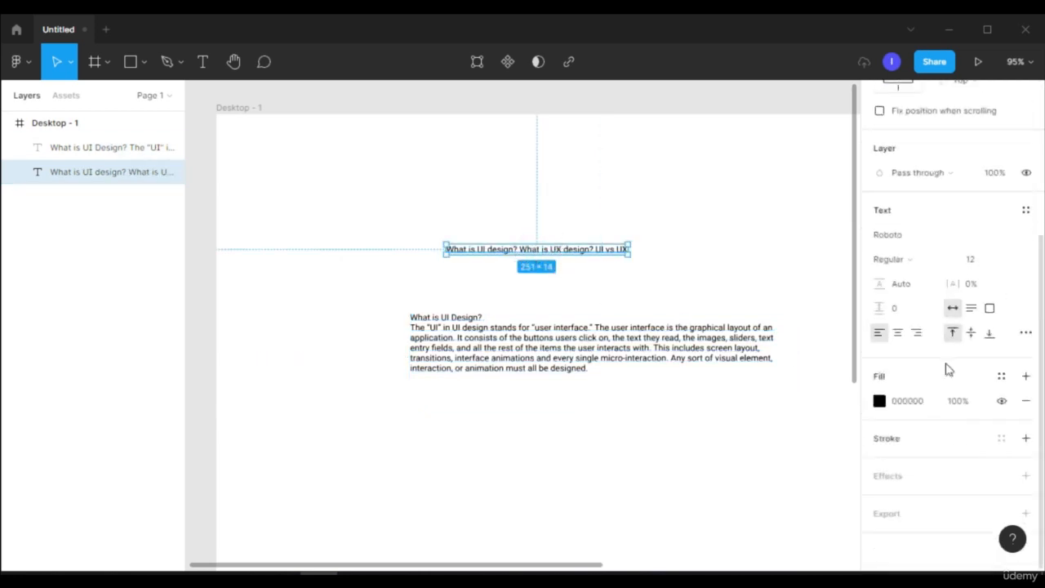
pyautogui.click(926, 247)
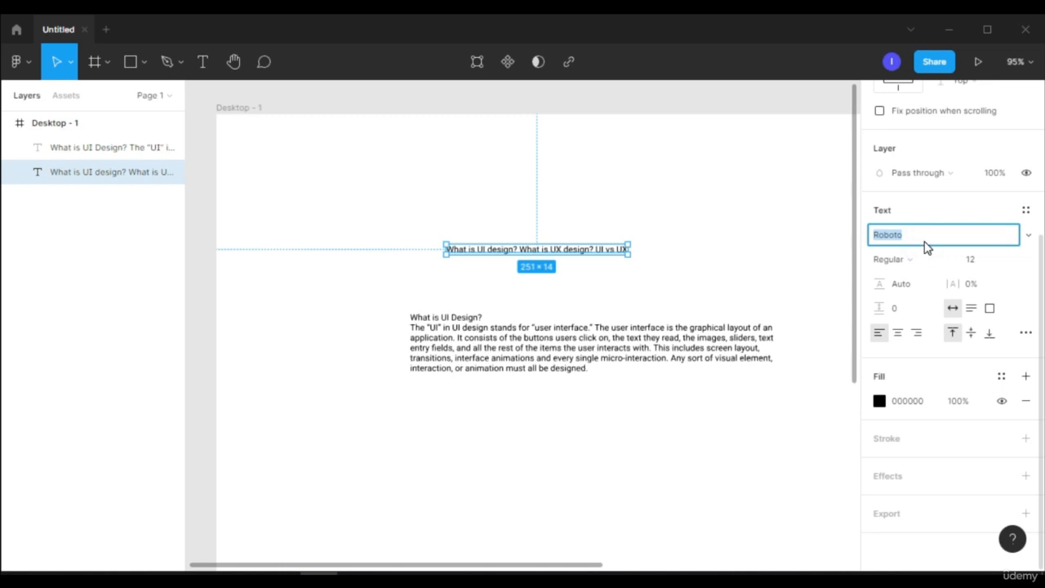
pyautogui.write('Poppins')
pyautogui.press('Return')
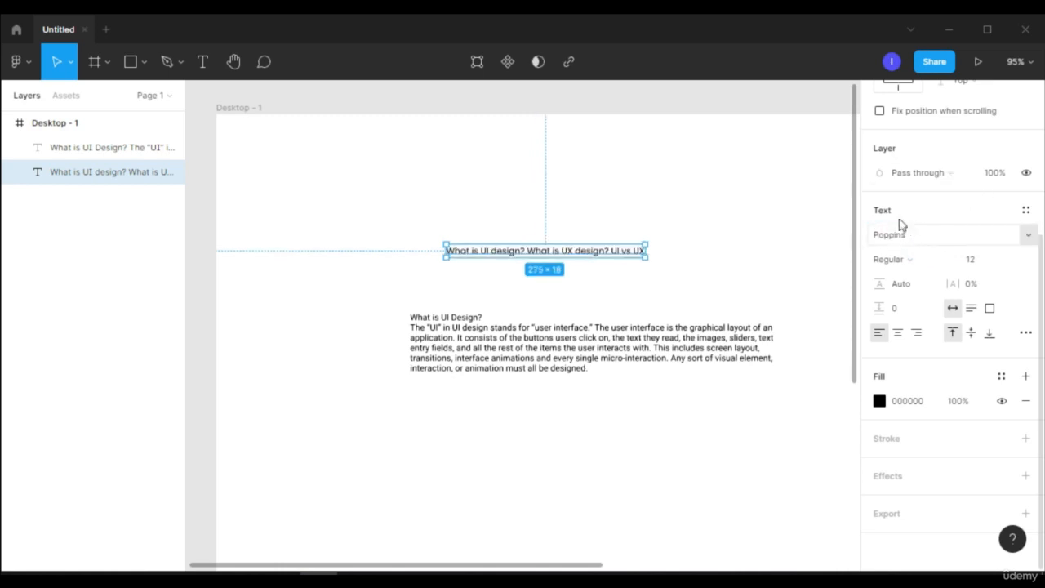
pyautogui.click(954, 241)
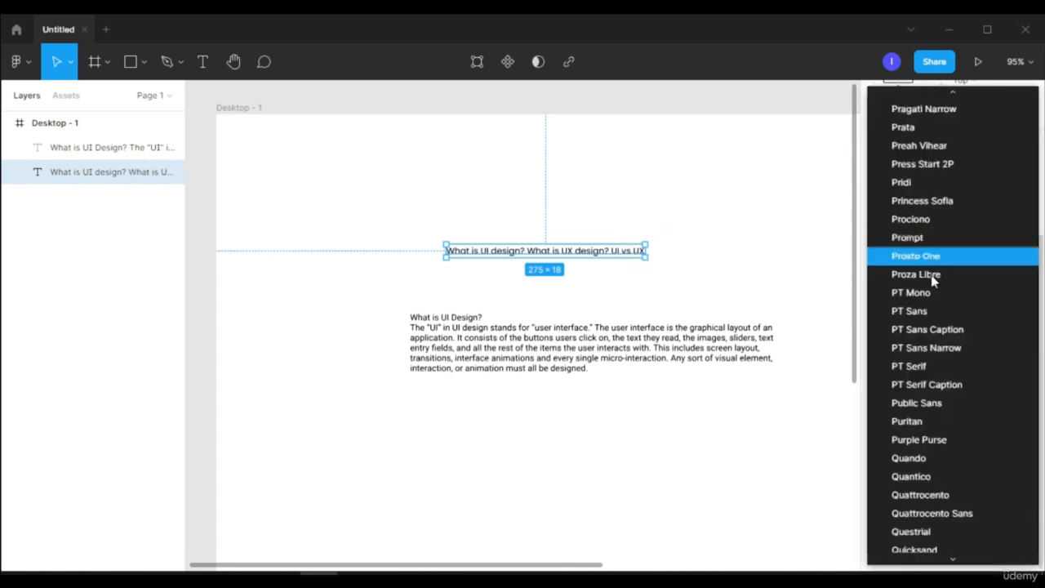
pyautogui.scroll(-5, 943, 236)
pyautogui.scroll(-2, 943, 245)
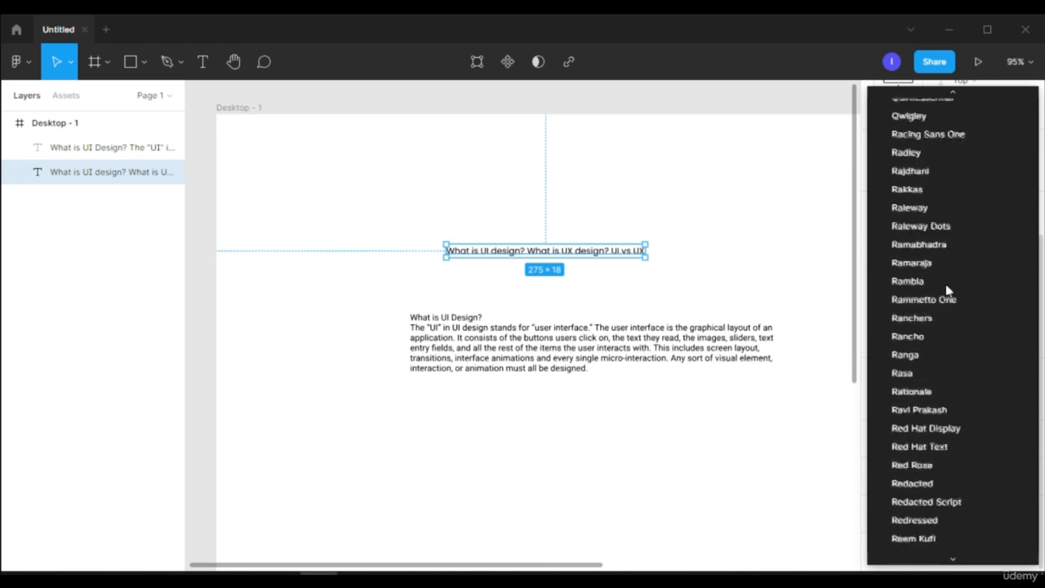
pyautogui.scroll(20, 938, 284)
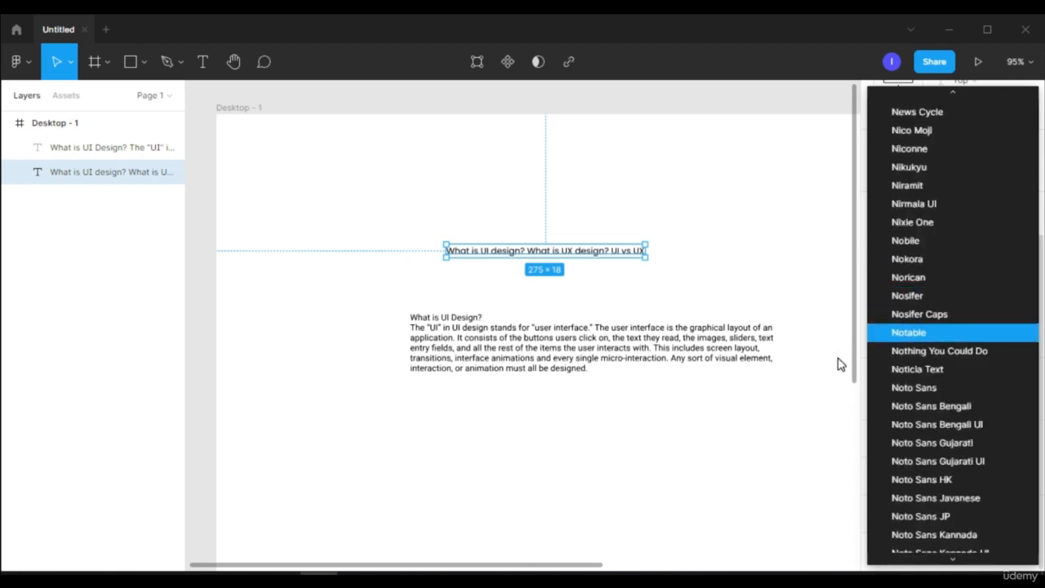
pyautogui.click(838, 359)
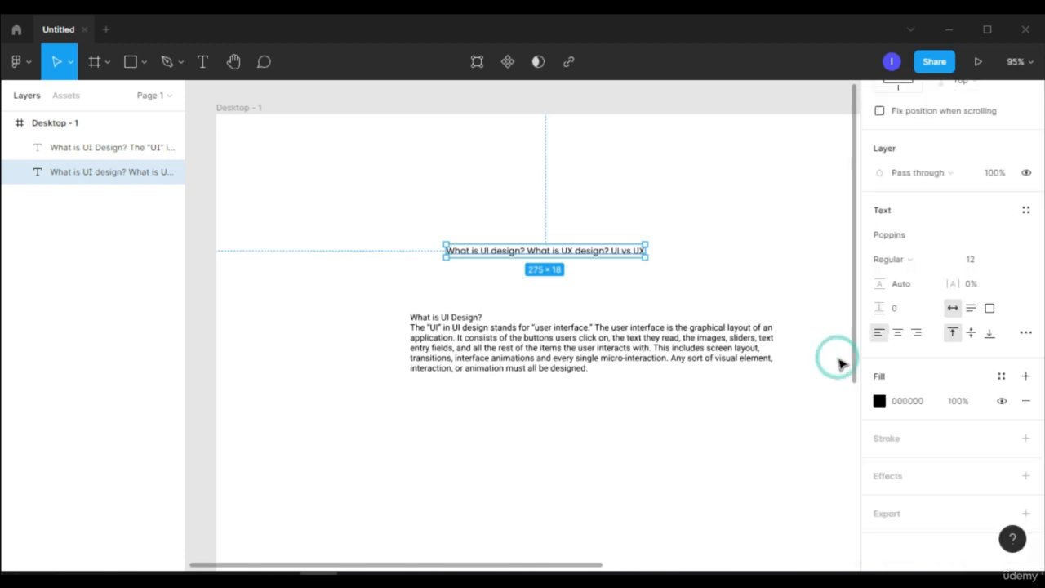
# Set the heading's font size to 50
pyautogui.click(980, 263)
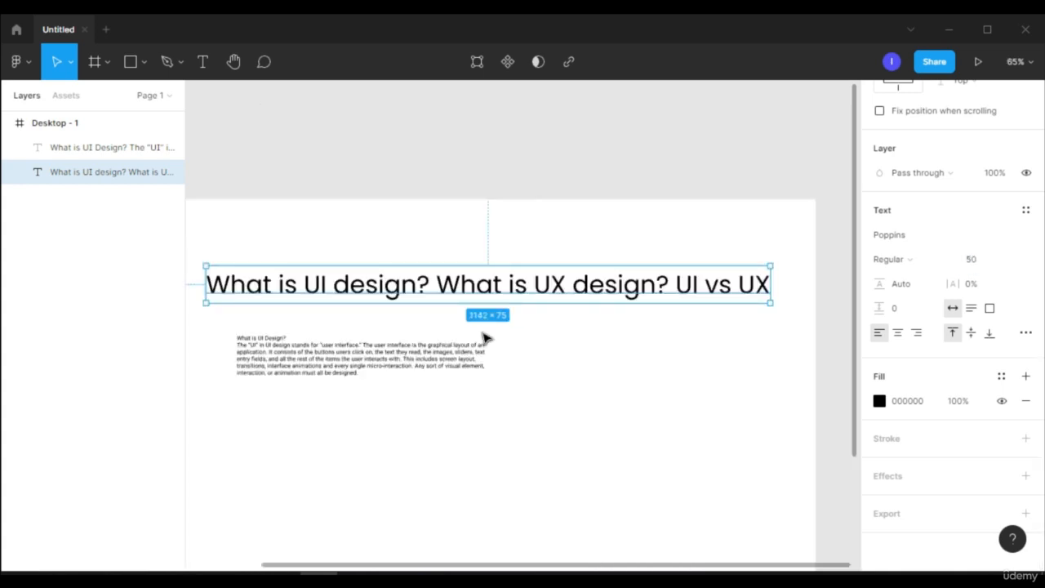
pyautogui.click(914, 267)
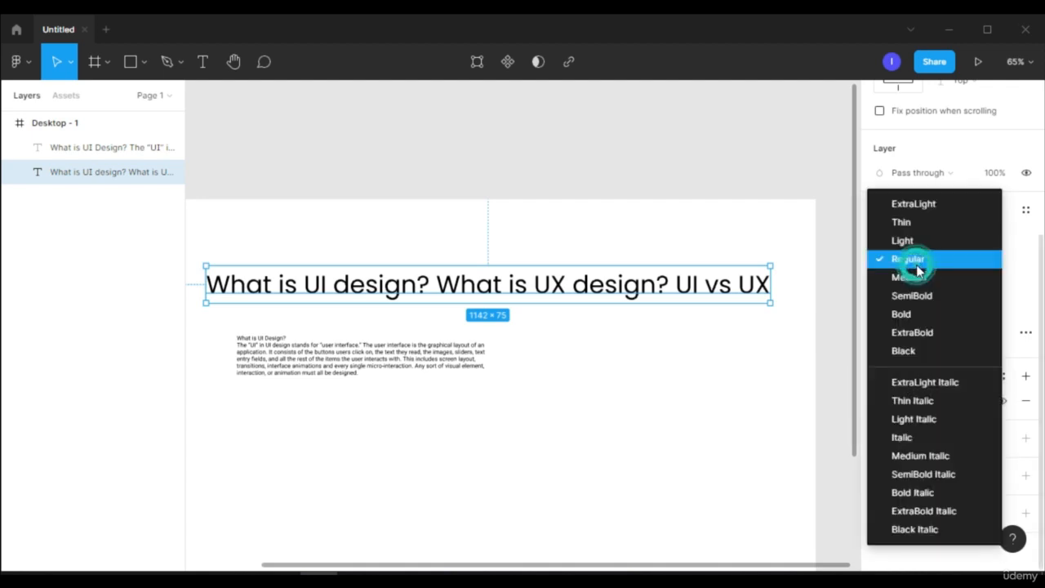
pyautogui.click(919, 319)
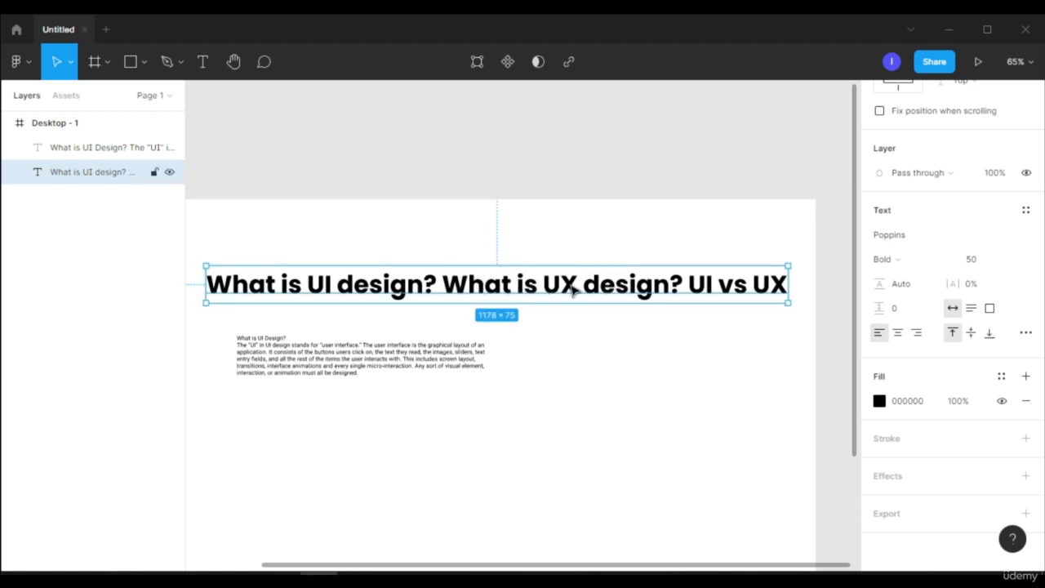
pyautogui.hotkey('ctrl', 'z')
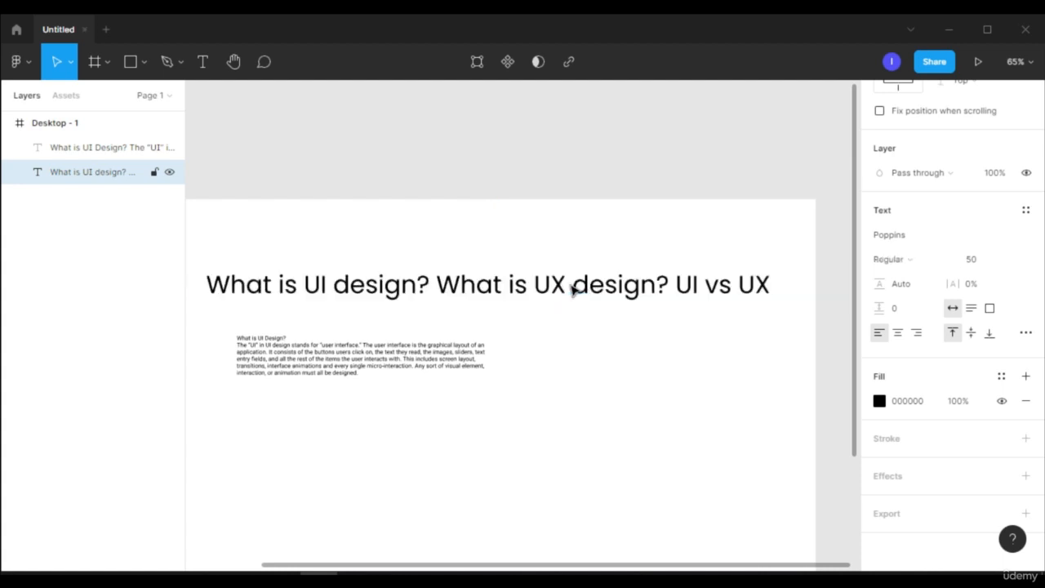
# Select the heading above the paragraph and make its text Bold
pyautogui.click(574, 290)
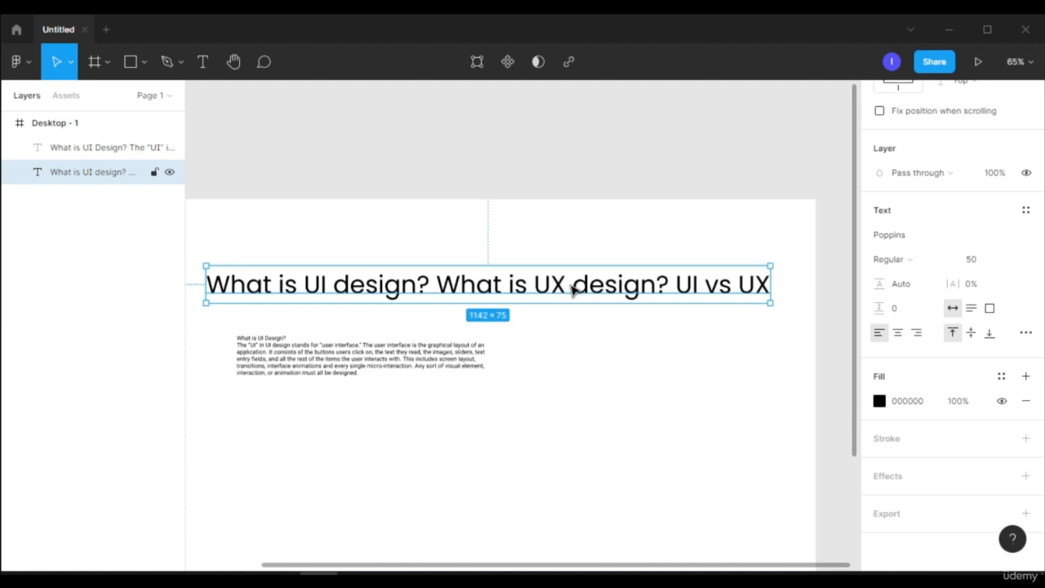
pyautogui.hotkey('ctrl', 'b')
pyautogui.hotkey('ctrl', 'b')
pyautogui.hotkey('ctrl', 'b')
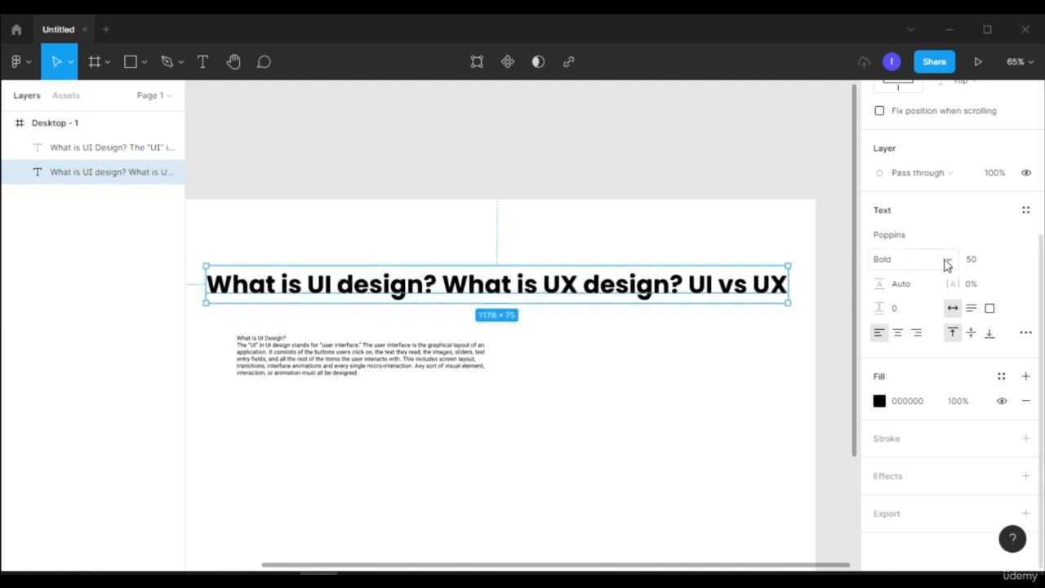
pyautogui.click(946, 263)
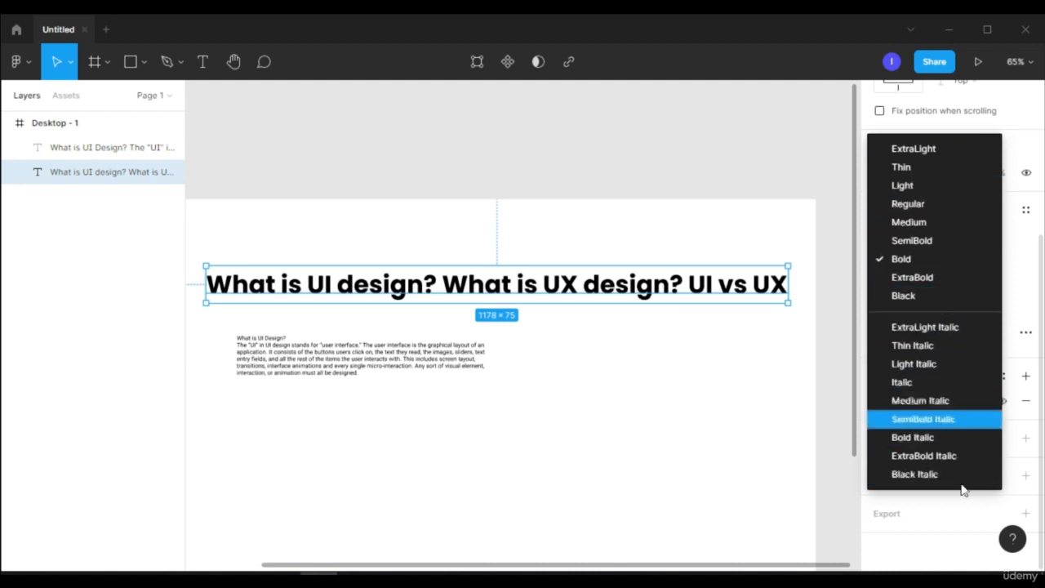
pyautogui.click(560, 300)
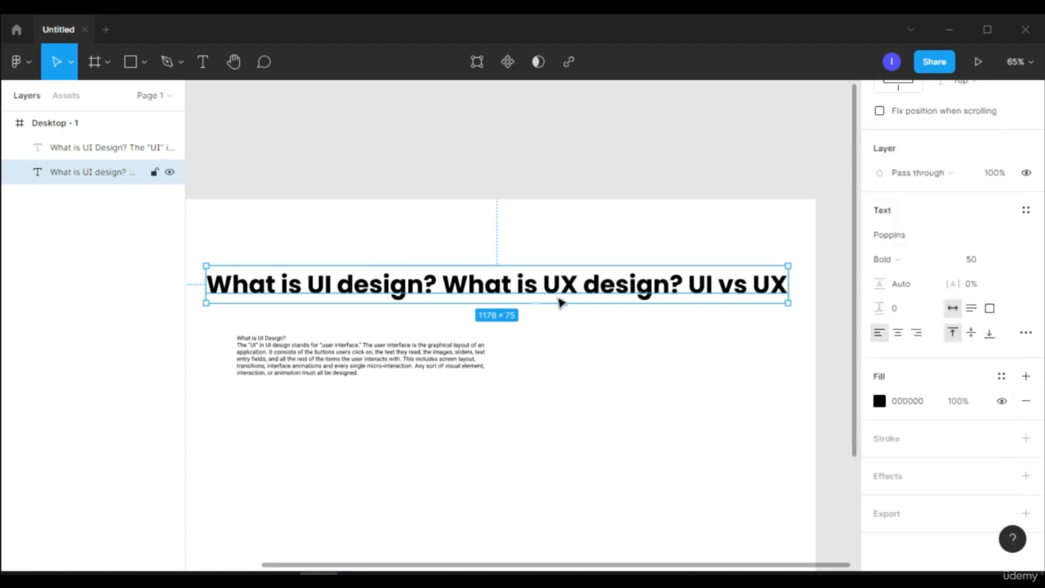
pyautogui.click(341, 469)
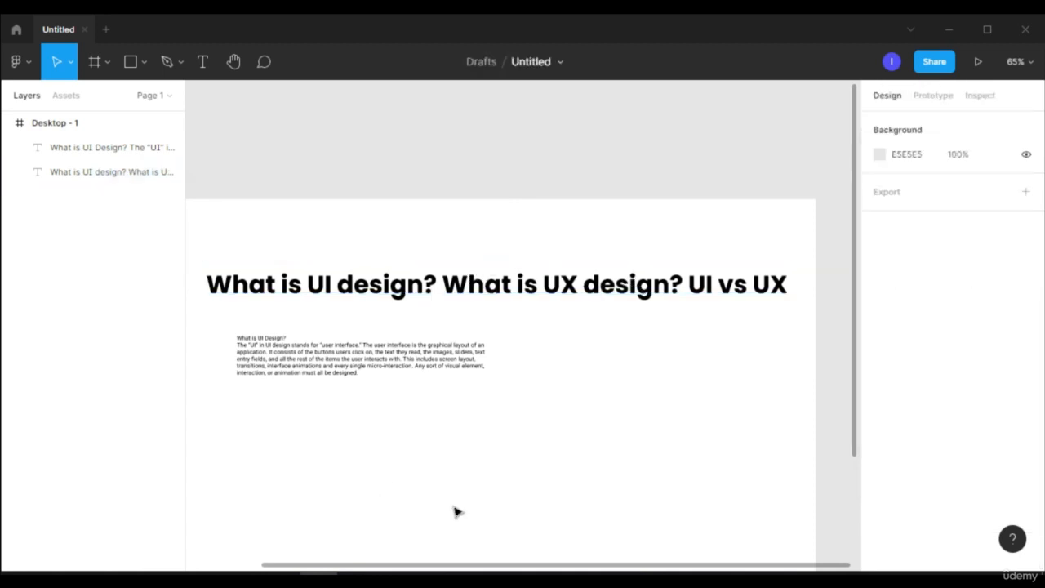
# Set the font size of the "What is UI Design?" paragraph below the heading to 30
pyautogui.click(335, 374)
pyautogui.scroll(-1, 686, 404)
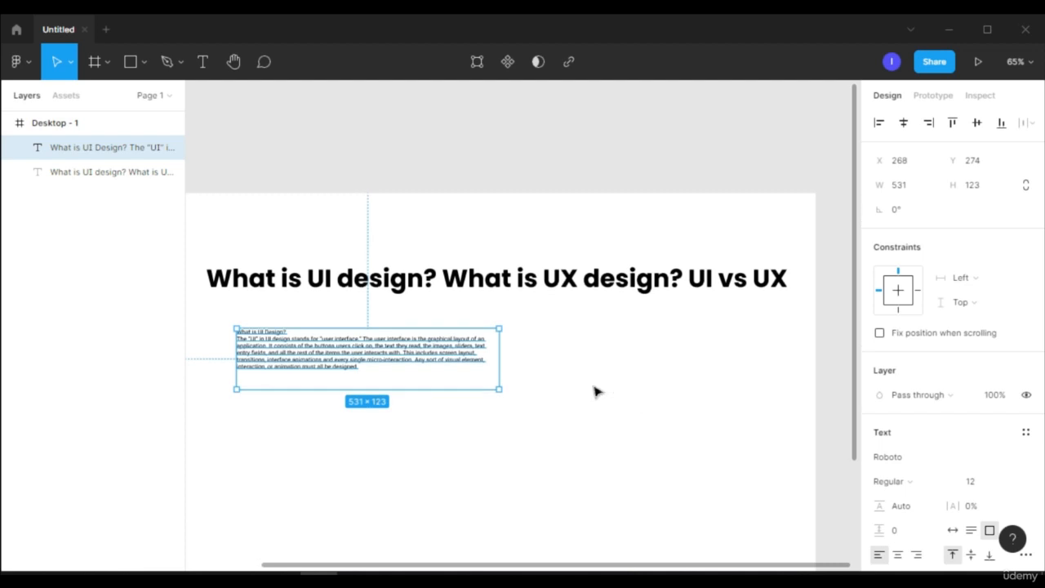
pyautogui.scroll(-3, 963, 441)
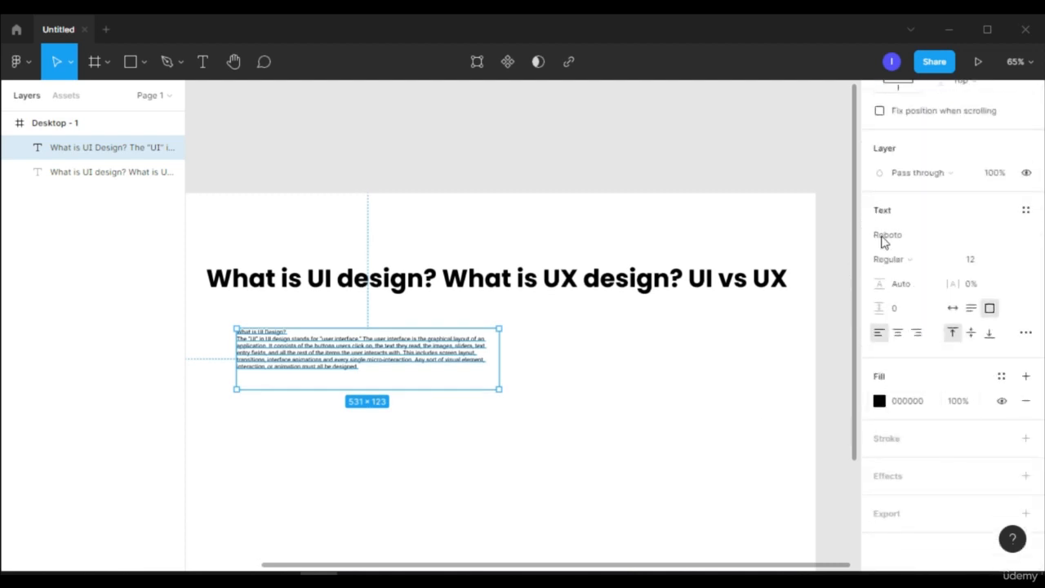
pyautogui.click(987, 268)
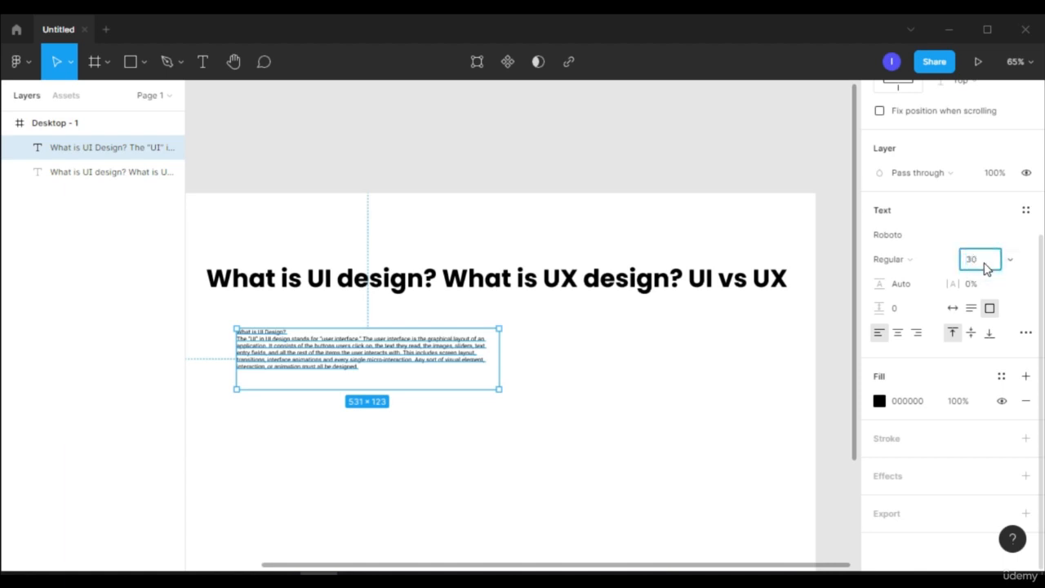
pyautogui.press('Return')
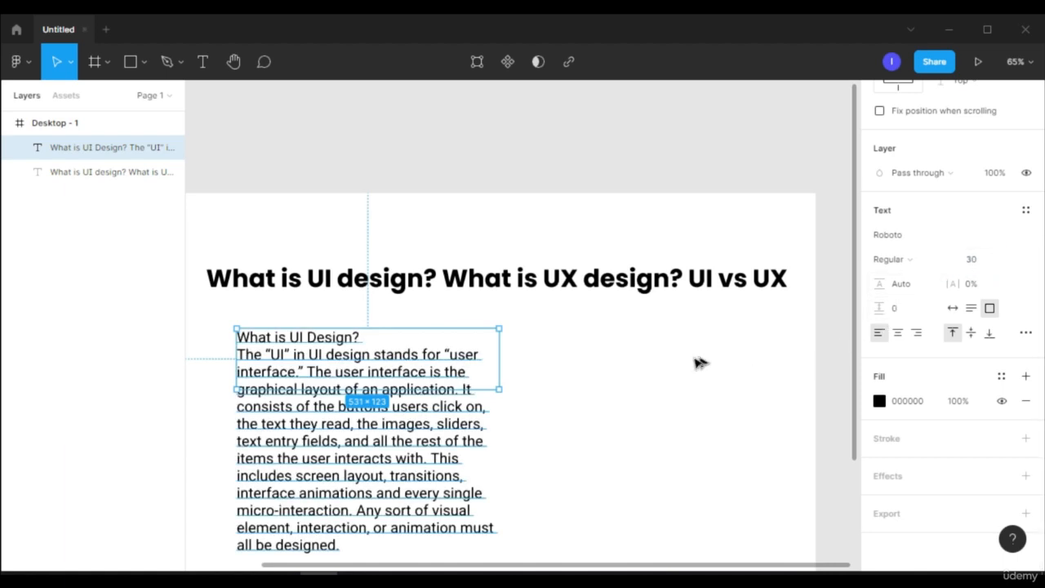
# Widen the paragraph's text box to about 1001 so its lines run across most of the frame
pyautogui.scroll(-1, 699, 362)
pyautogui.scroll(-2, 516, 445)
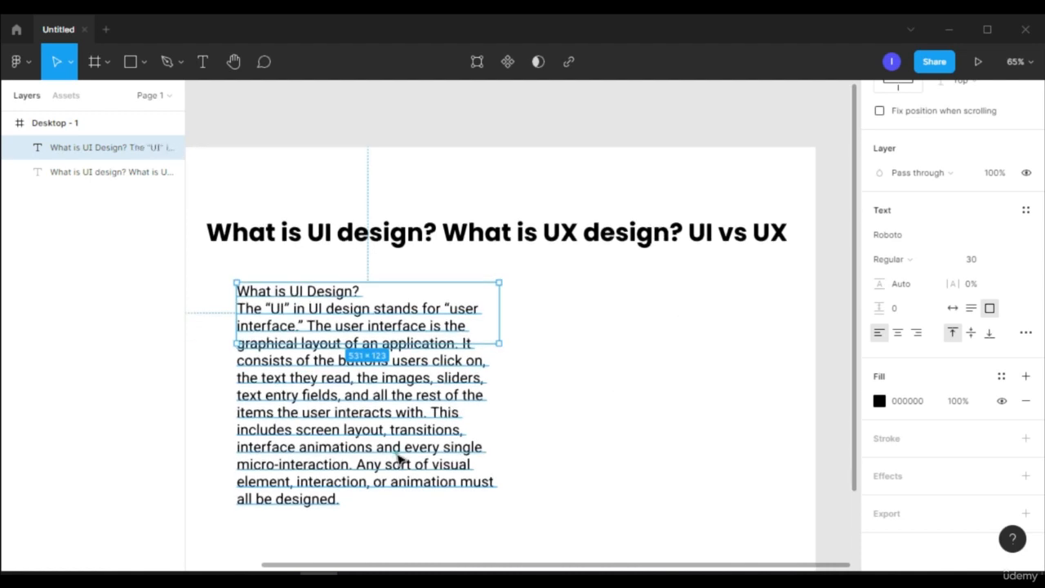
pyautogui.moveTo(499, 321); pyautogui.dragTo(730, 367)
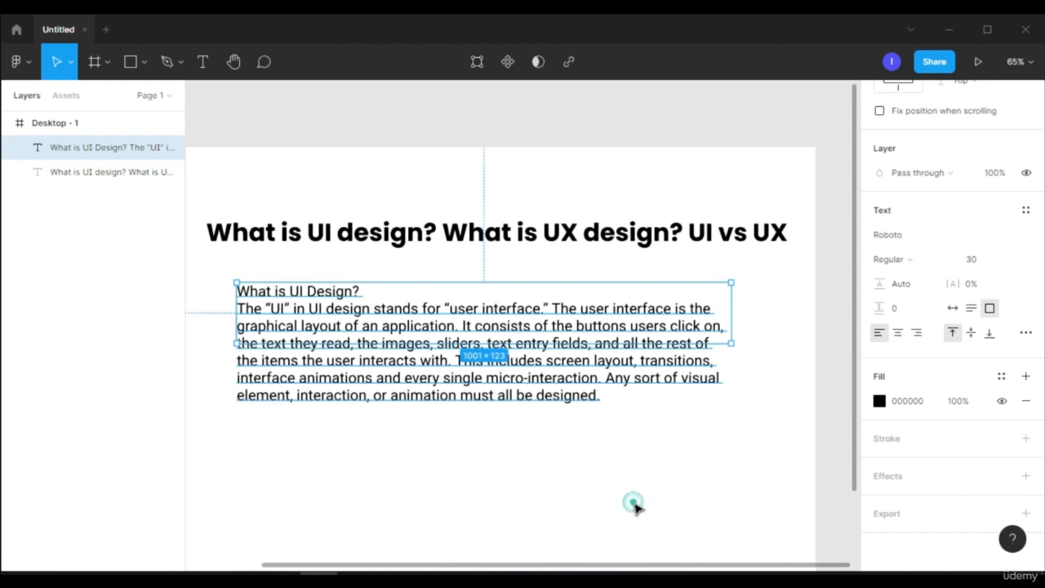
# Try centre and right alignment on the "What is UI Design?" paragraph and return it to left alignment
pyautogui.scroll(-1, 558, 374)
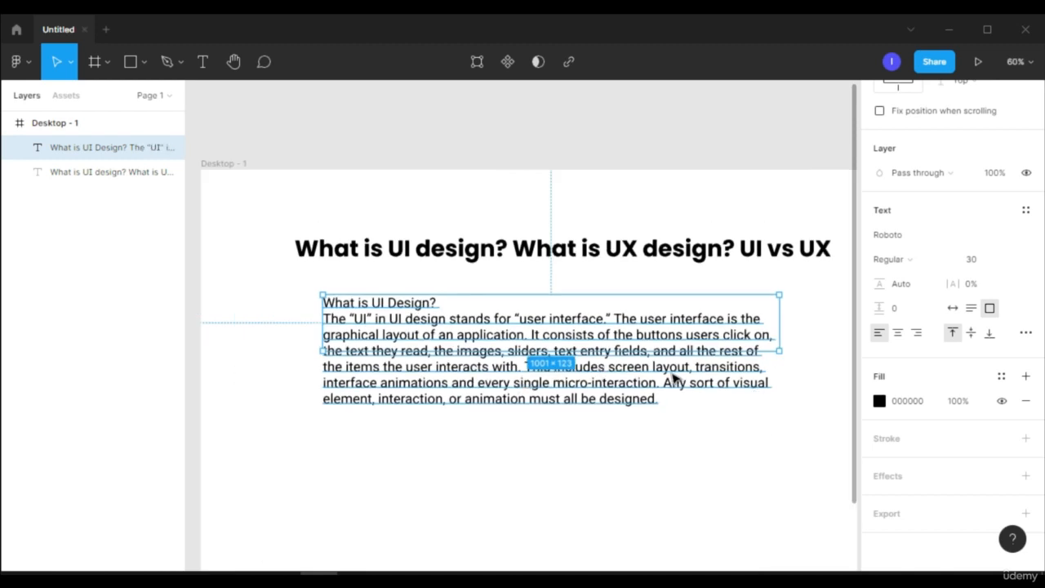
pyautogui.click(897, 333)
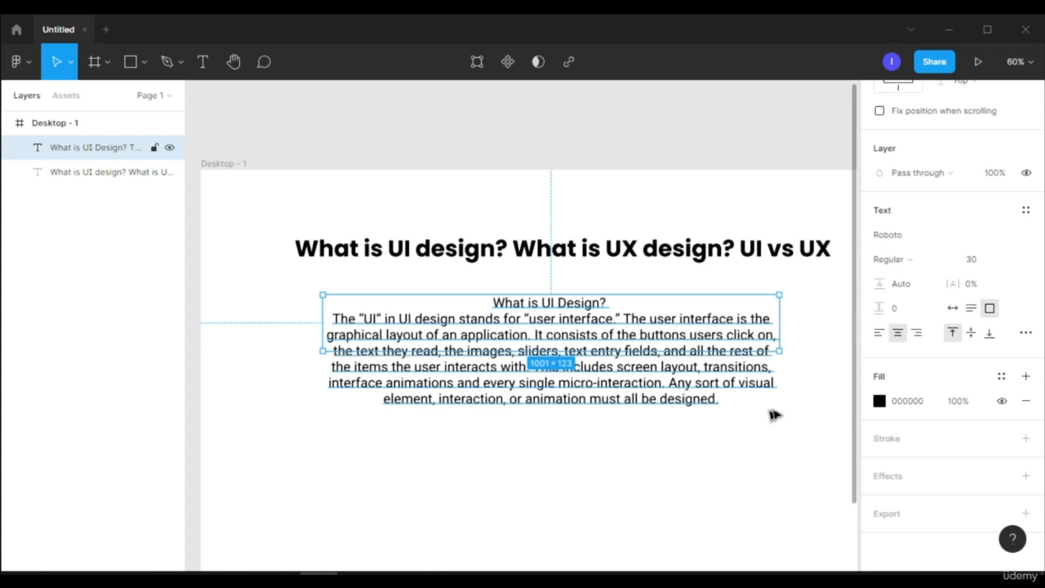
pyautogui.click(916, 335)
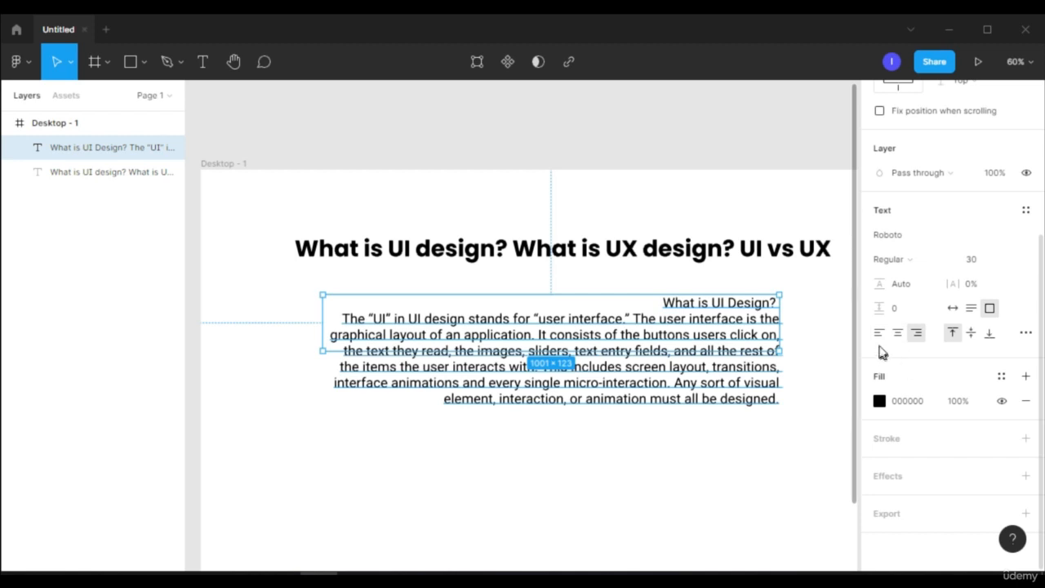
pyautogui.click(880, 334)
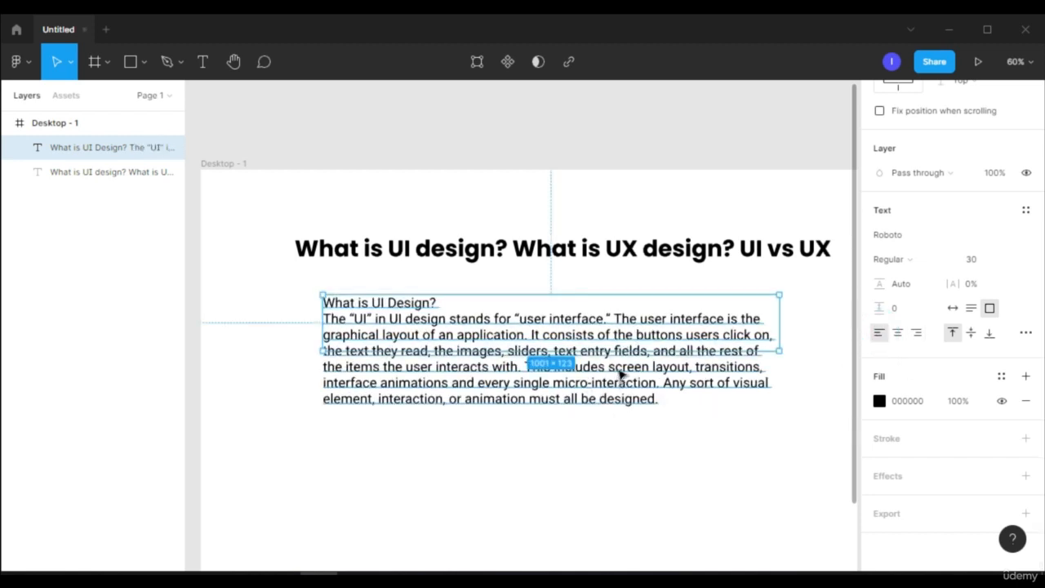
# Set the paragraph's letter spacing to 5% and its paragraph spacing to 20
pyautogui.click(981, 291)
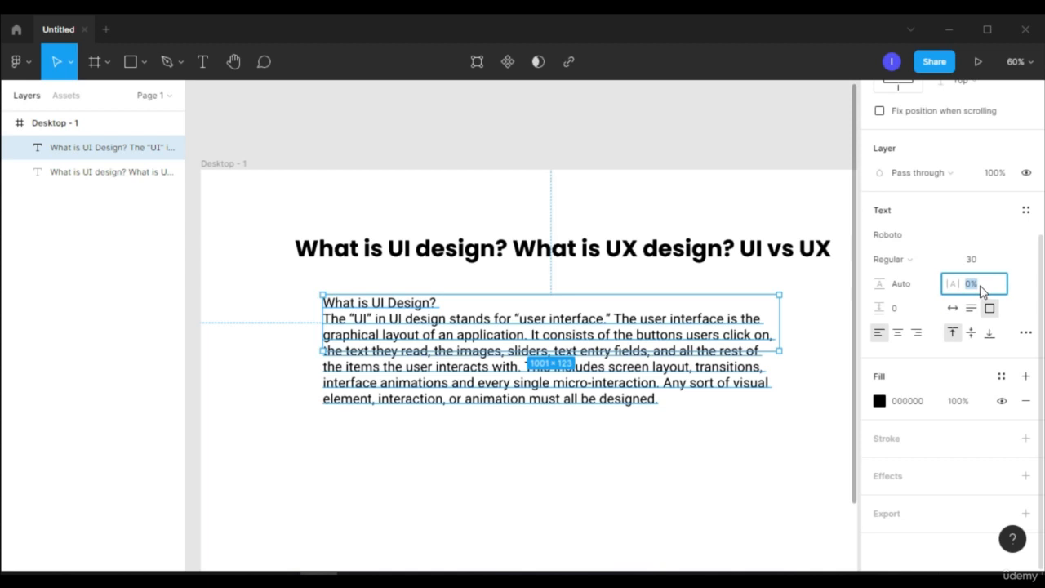
pyautogui.press('Return')
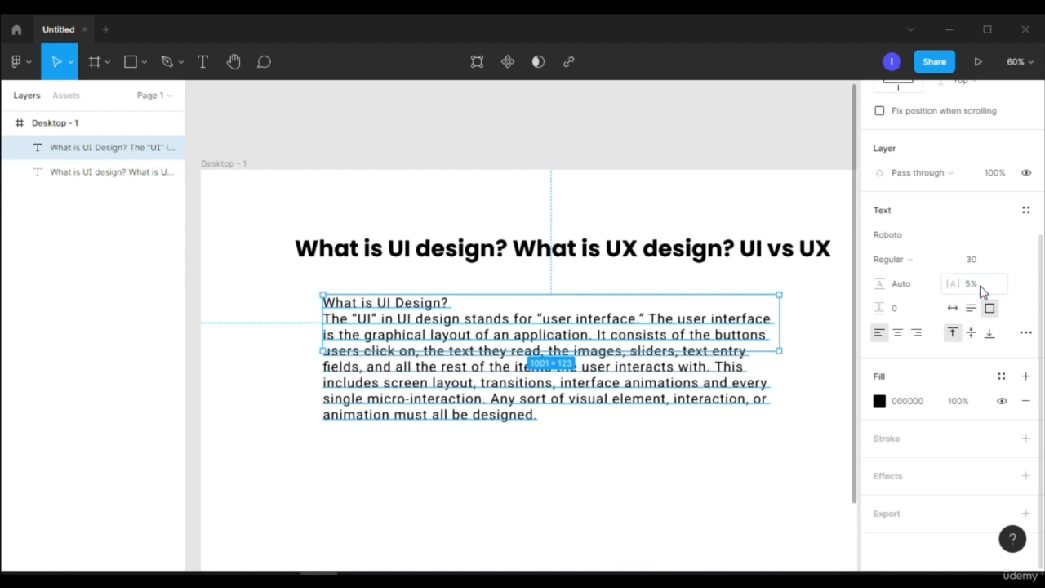
pyautogui.click(908, 316)
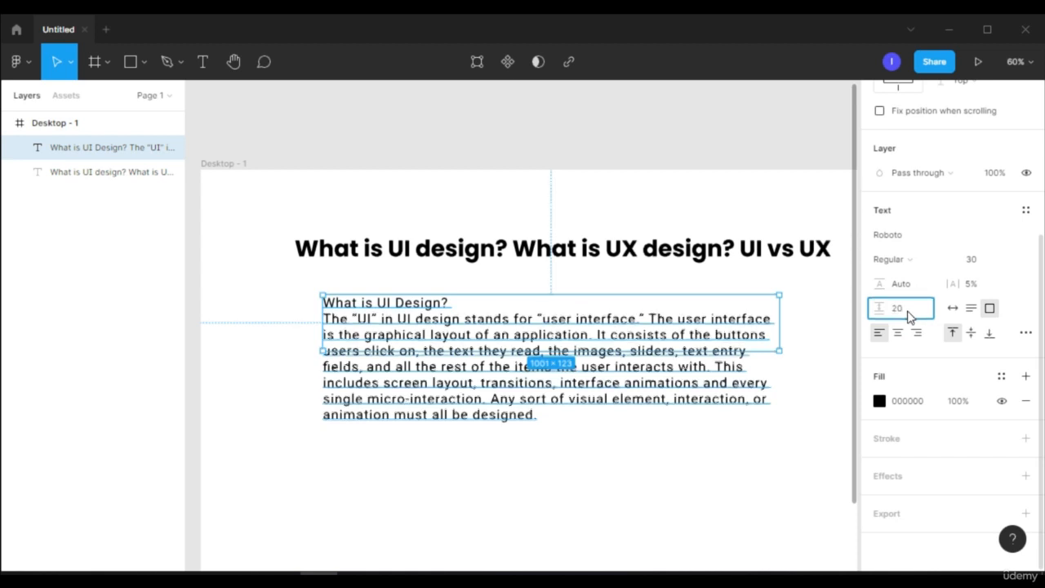
pyautogui.press('Return')
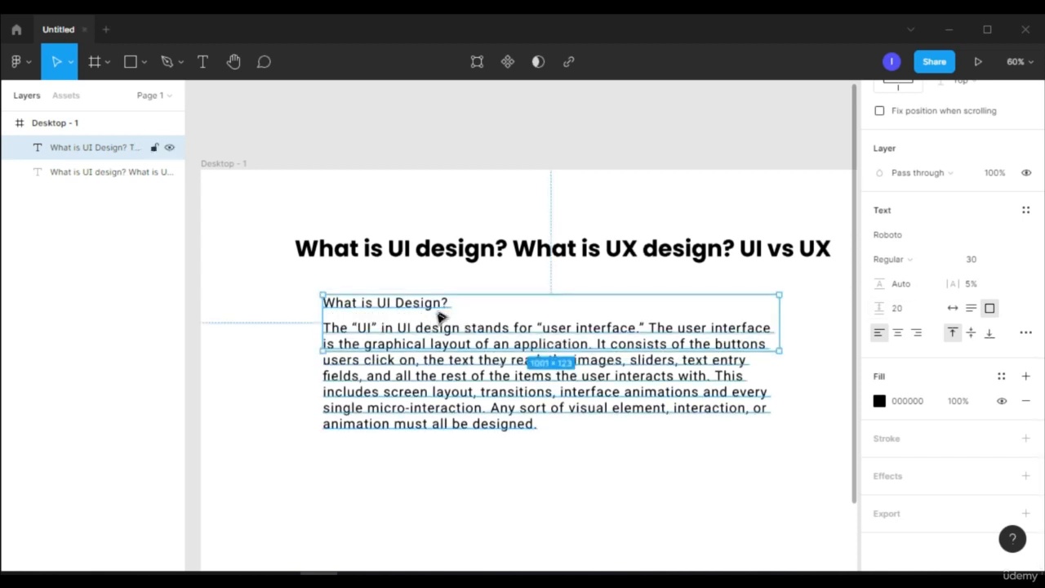
# Try middle and bottom vertical alignment on the paragraph text and return it to top alignment
pyautogui.scroll(-2, 521, 356)
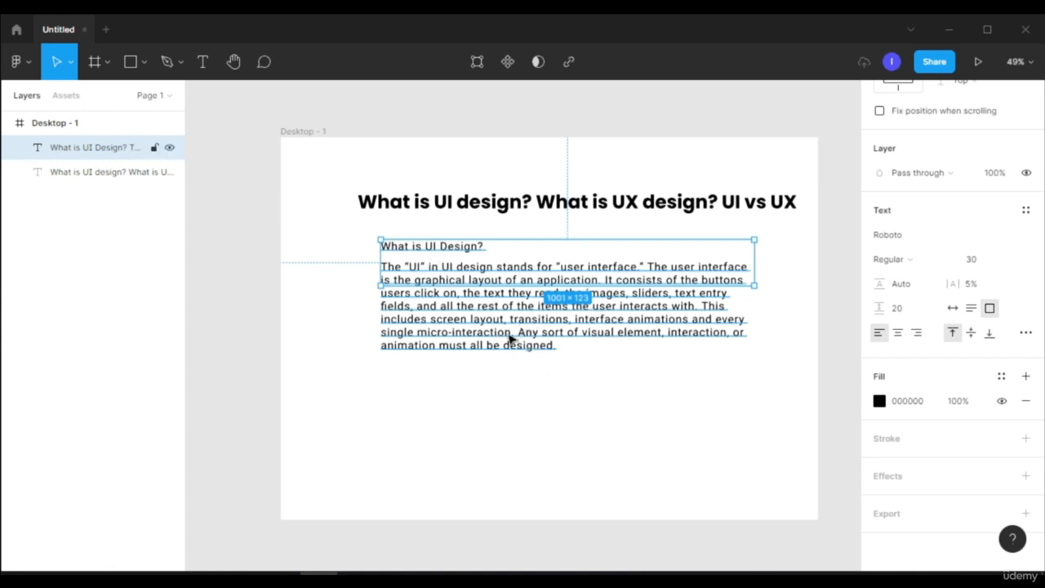
pyautogui.click(972, 335)
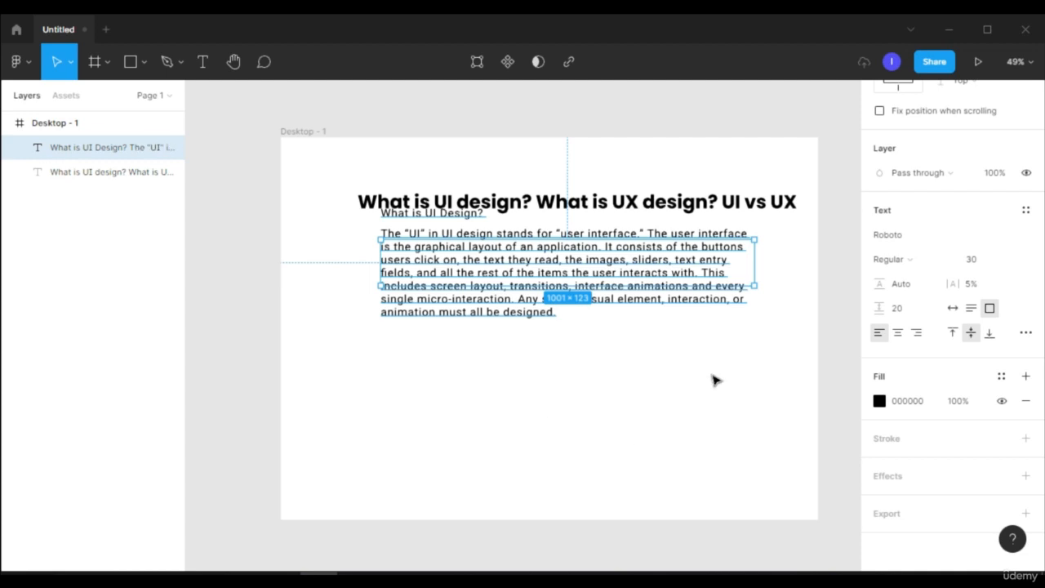
pyautogui.click(950, 335)
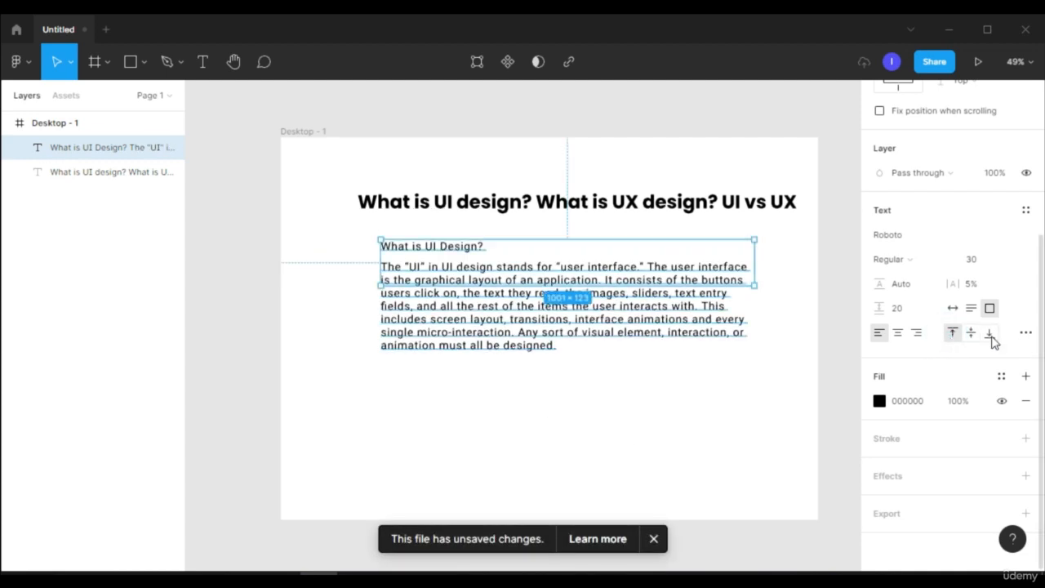
pyautogui.click(989, 333)
pyautogui.click(953, 333)
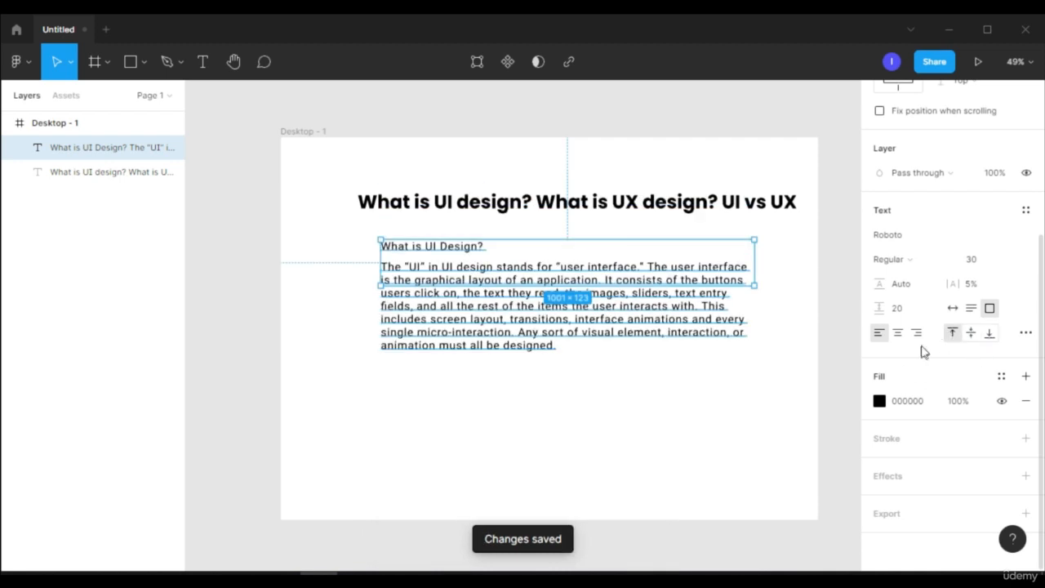
# Open the paragraph's type details, try centre and right alignment, and settle on justified text
pyautogui.click(1026, 332)
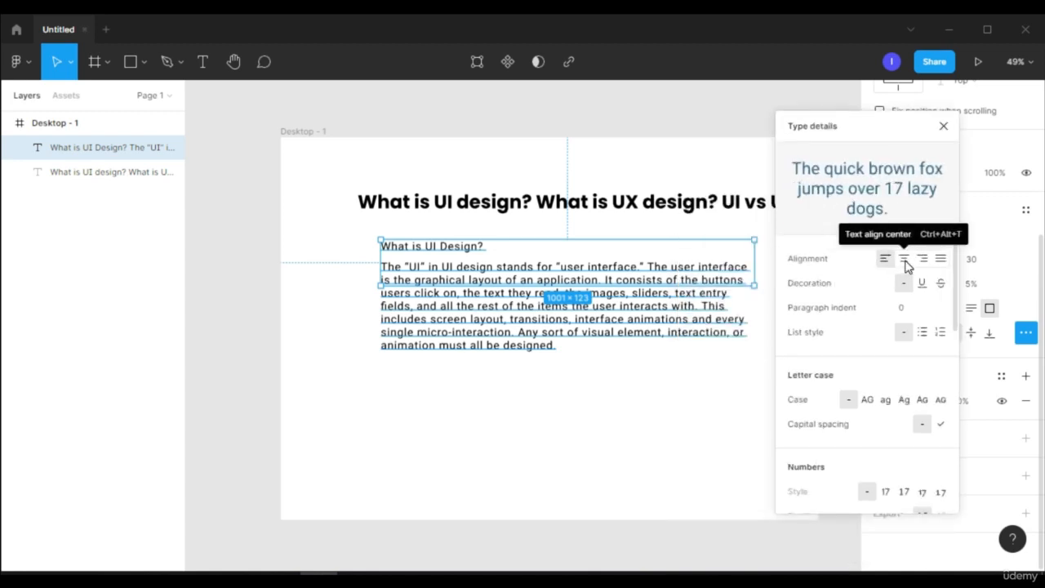
pyautogui.click(904, 261)
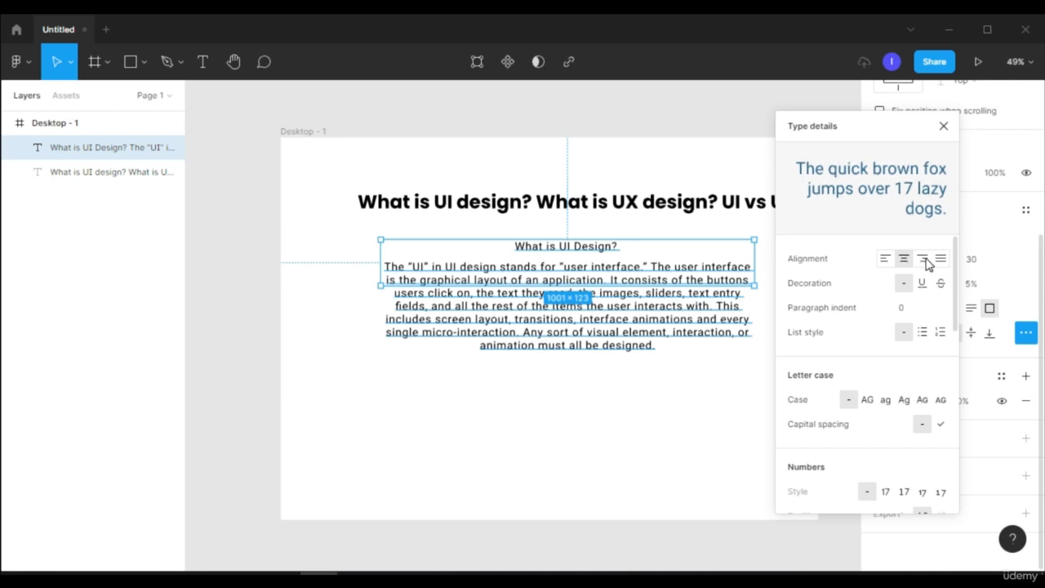
pyautogui.click(925, 260)
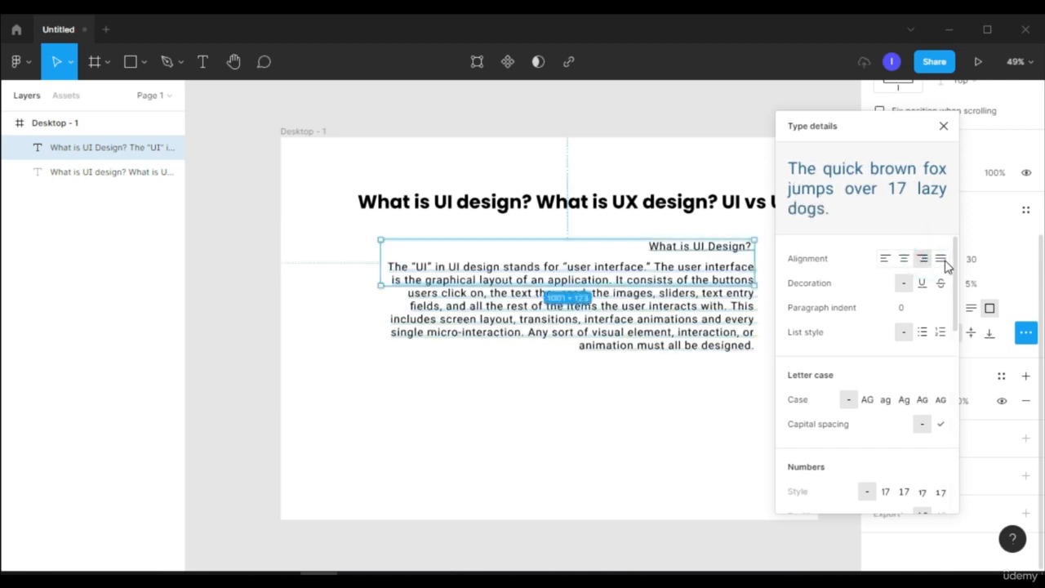
pyautogui.click(943, 261)
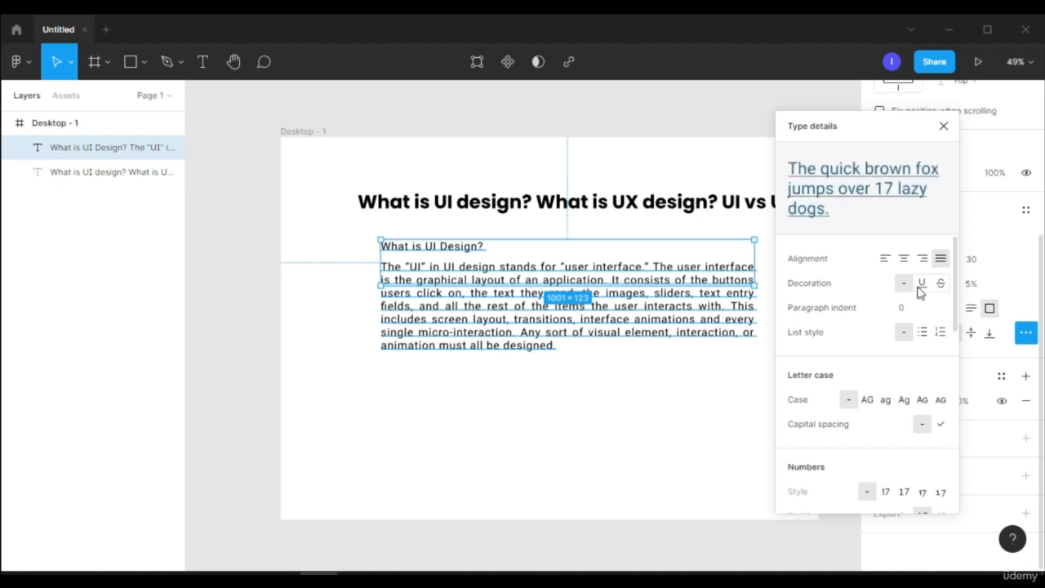
# Try the underline and strikethrough decorations on the paragraph and reset the decoration to none
pyautogui.click(922, 284)
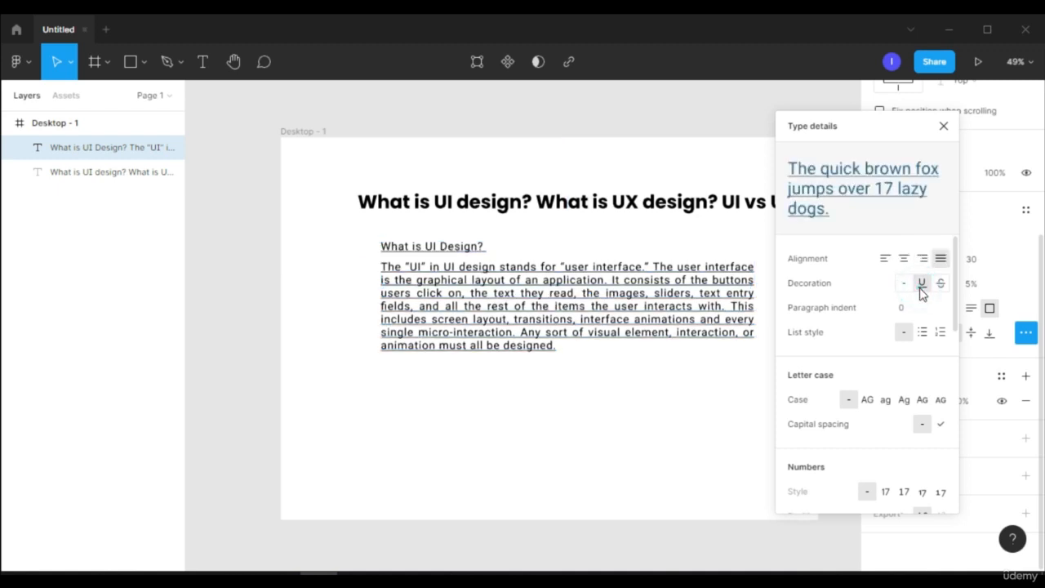
pyautogui.click(629, 436)
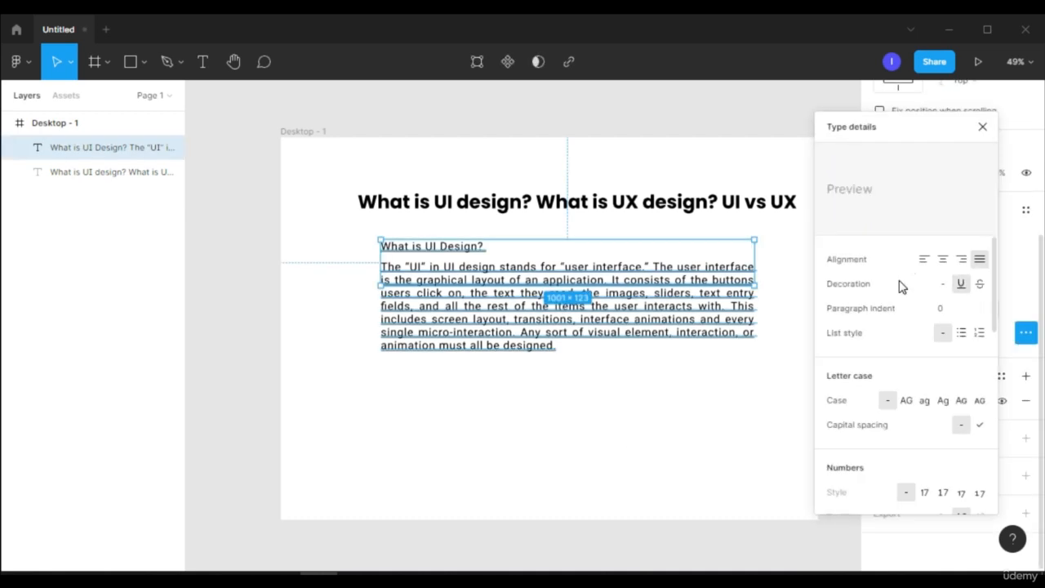
pyautogui.click(981, 284)
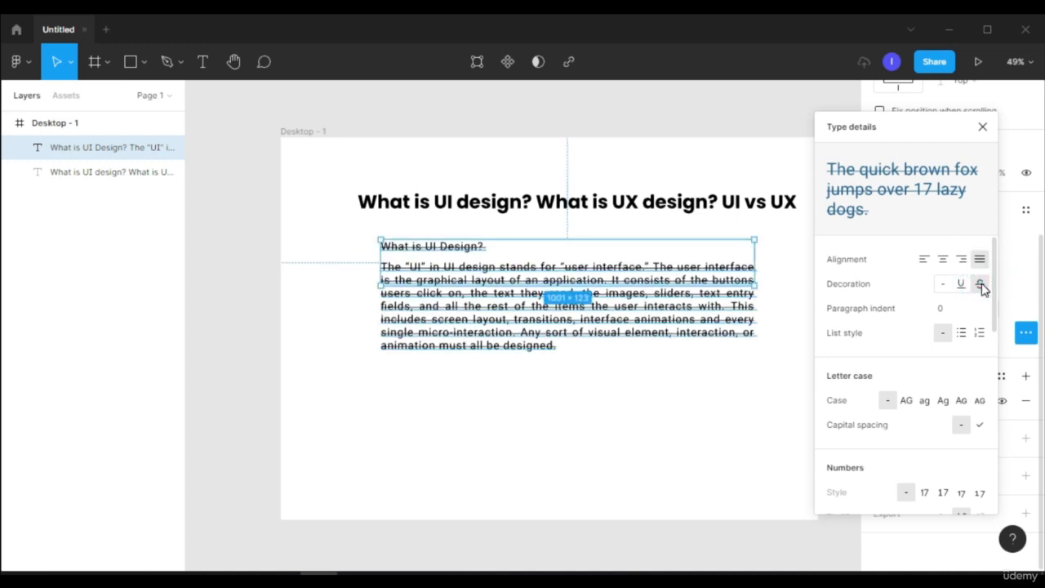
pyautogui.click(943, 284)
# Set the paragraph indent to 20 and make the text a numbered list after trying the bulleted style
pyautogui.click(951, 310)
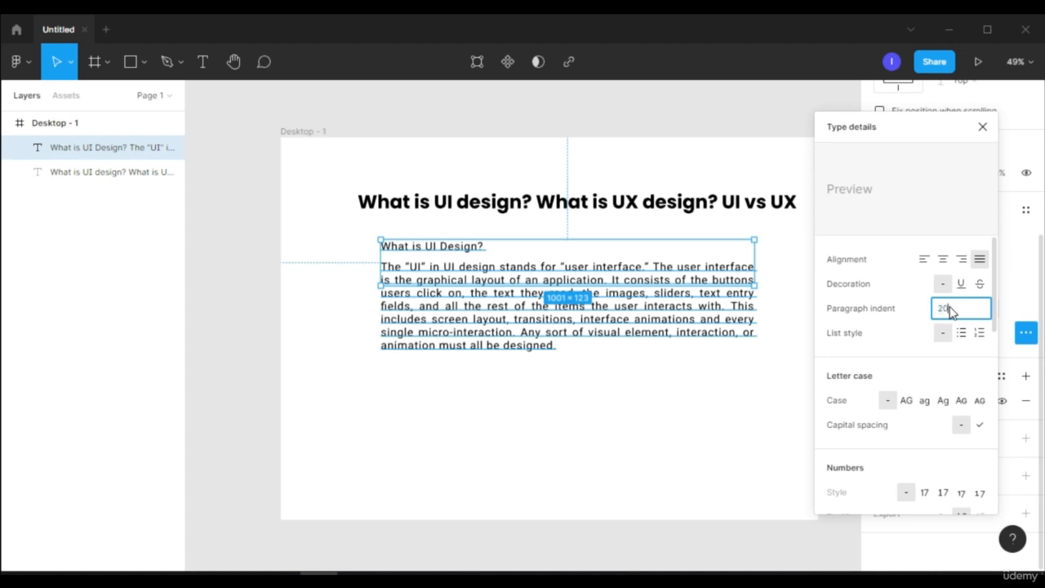
pyautogui.press('Return')
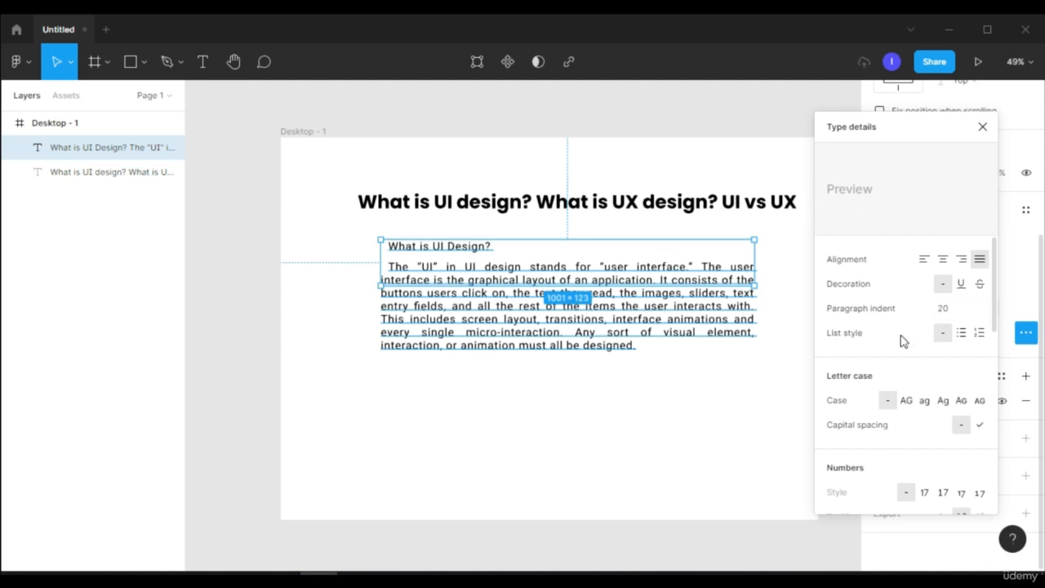
pyautogui.click(962, 334)
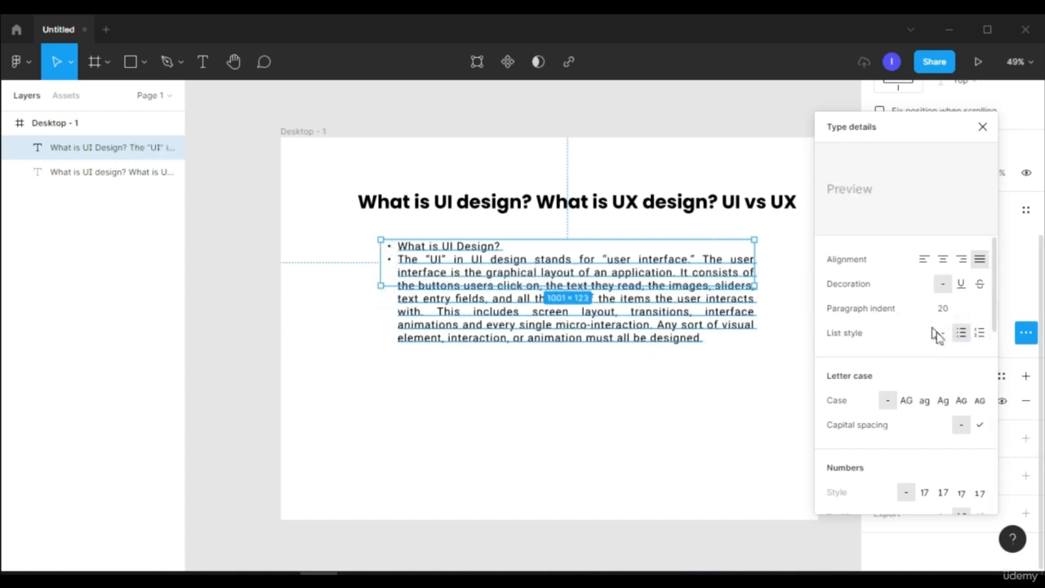
pyautogui.click(980, 335)
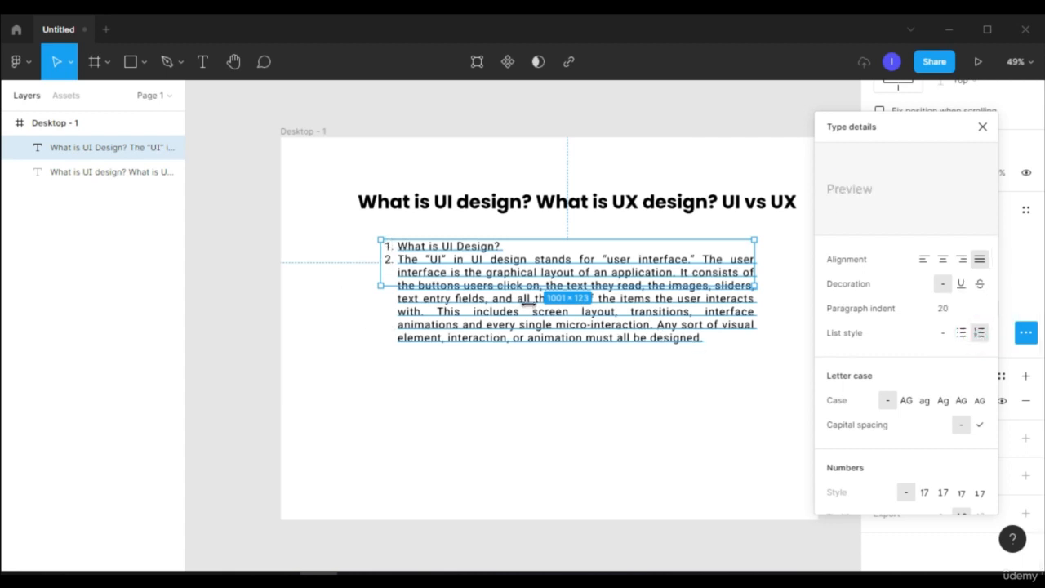
# Try upper, lower and title case on the paragraph and settle on forced small caps
pyautogui.scroll(-2, 915, 327)
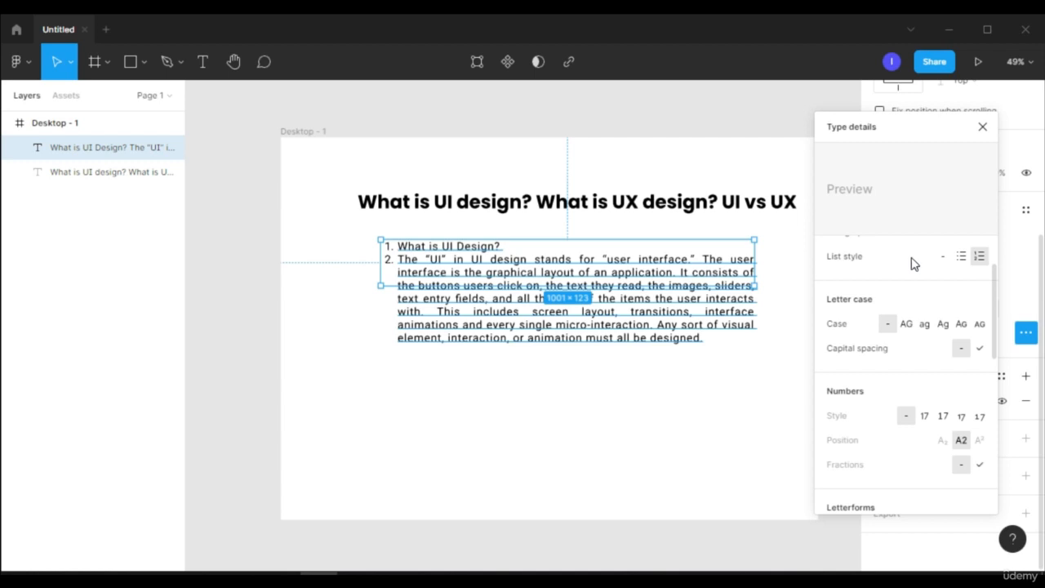
pyautogui.click(912, 326)
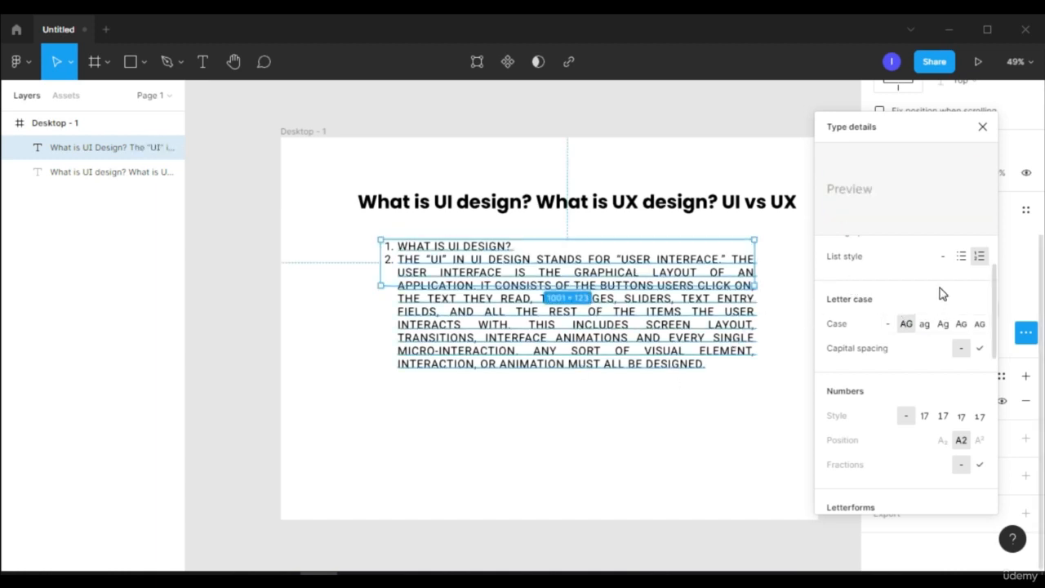
pyautogui.click(924, 325)
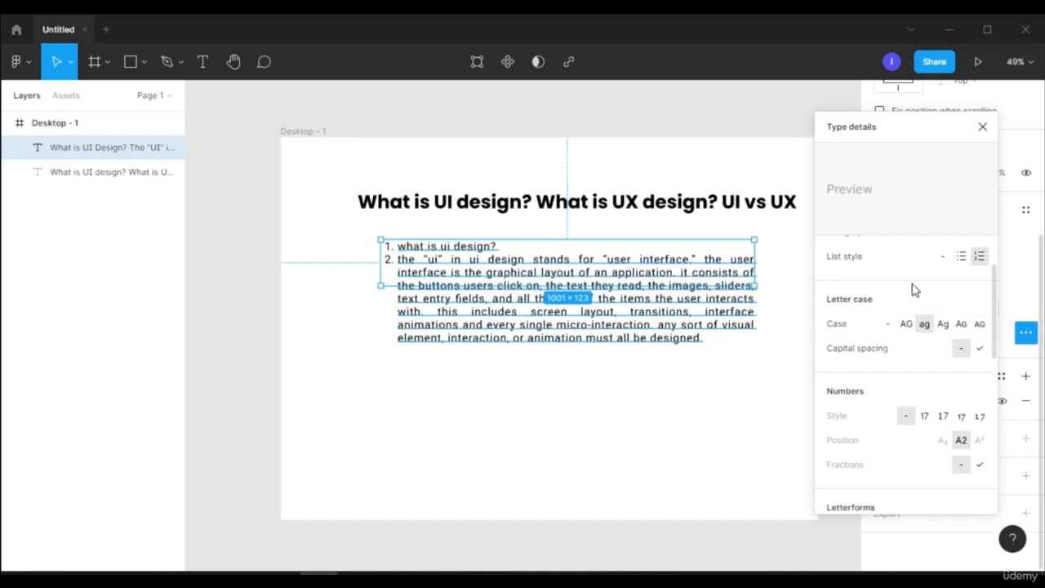
pyautogui.click(944, 325)
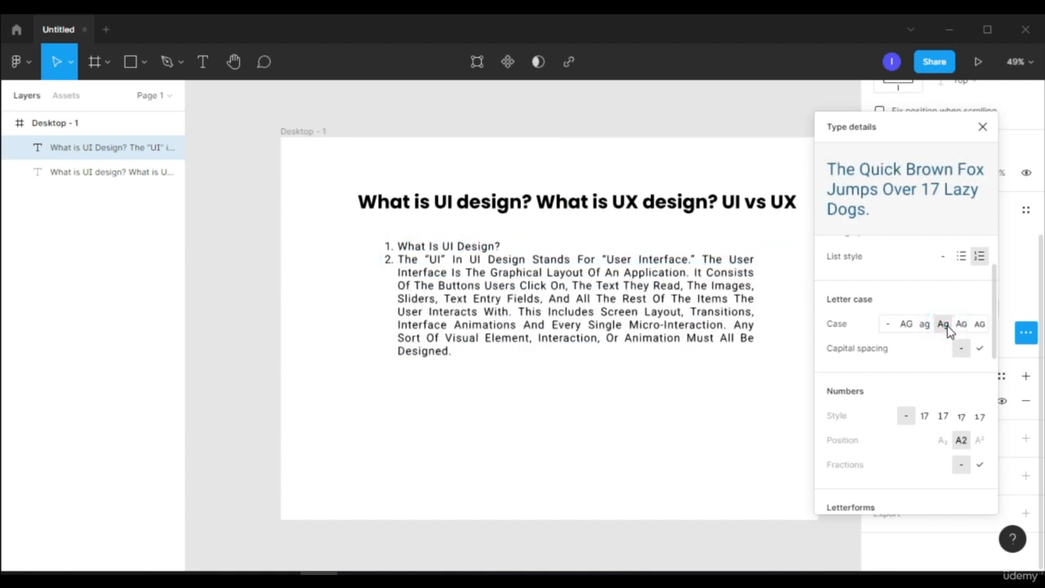
pyautogui.click(979, 325)
# Look through the number and letterform options in the paragraph's type details, and deselect the paragraph
pyautogui.scroll(-2, 903, 313)
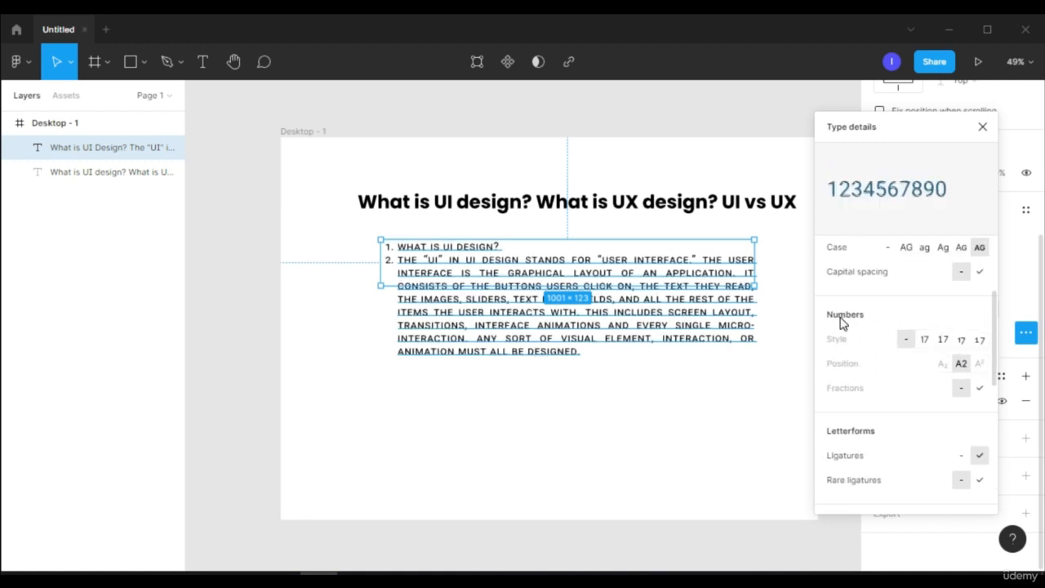
pyautogui.scroll(-3, 865, 346)
pyautogui.scroll(3, 879, 355)
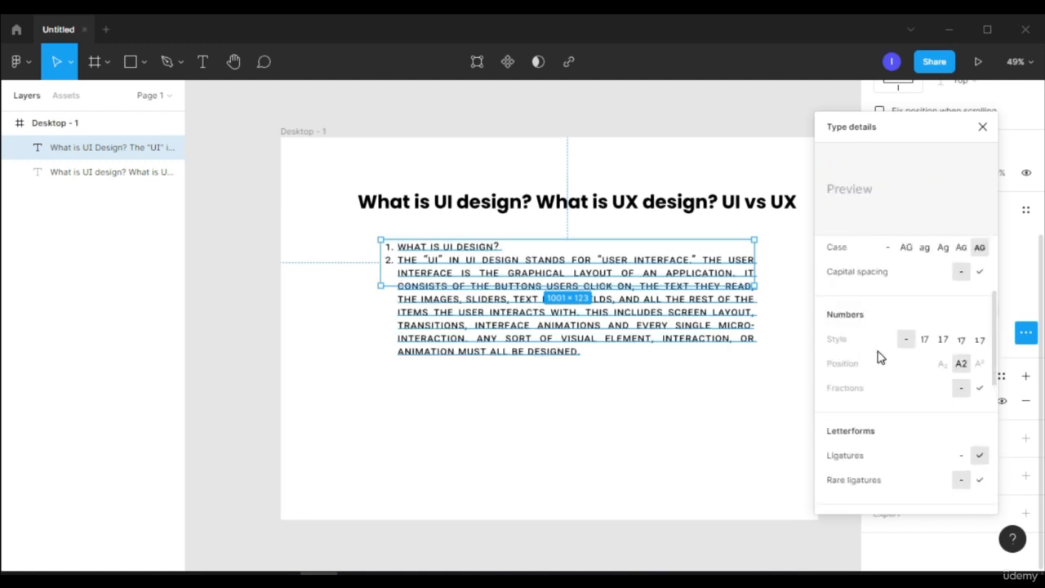
pyautogui.scroll(-4, 880, 356)
pyautogui.scroll(-1, 882, 367)
pyautogui.scroll(5, 887, 384)
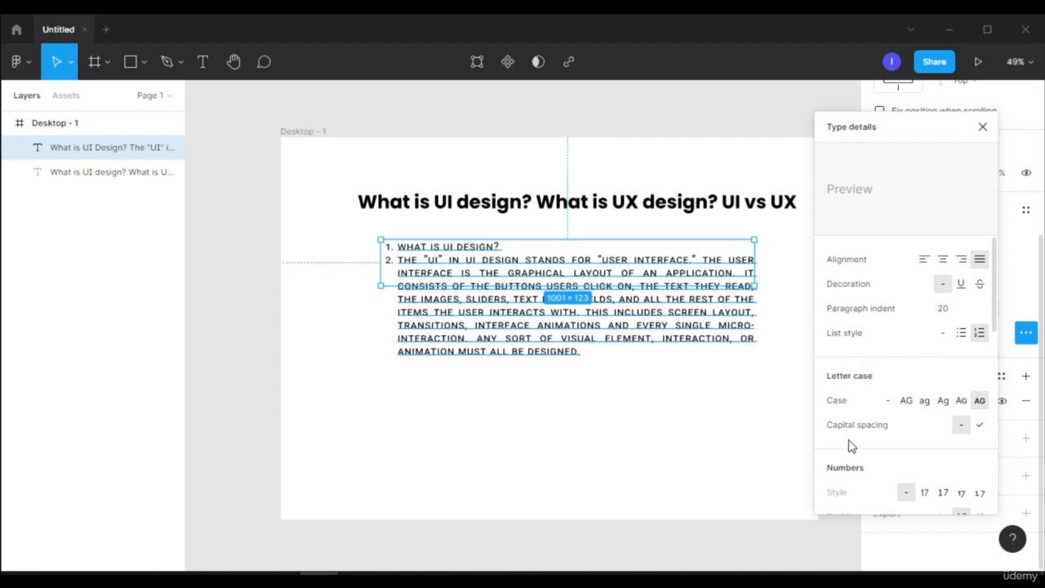
pyautogui.click(707, 441)
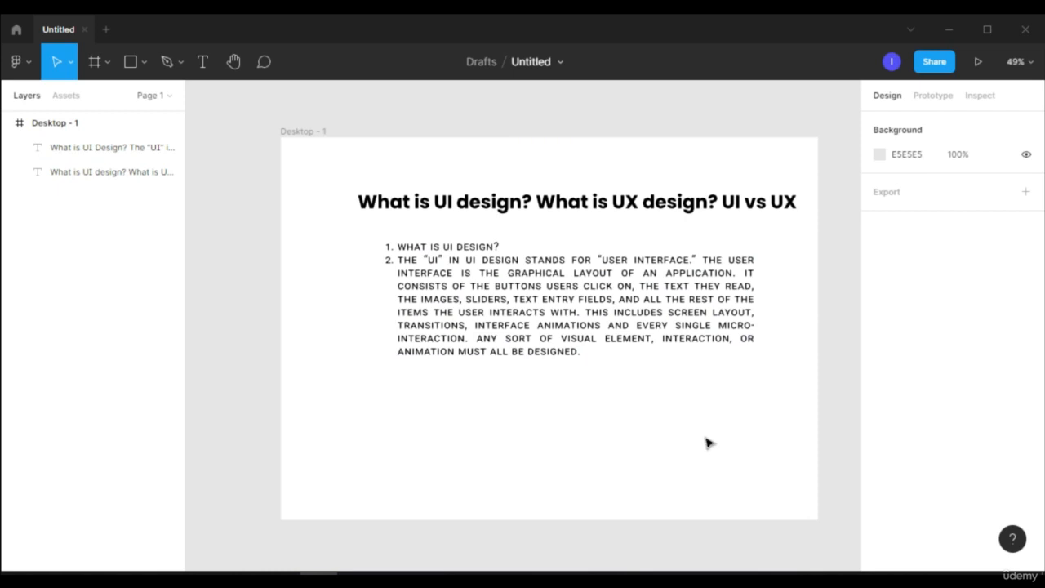
# Change the fill colour of the heading above the paragraph to red, FF0000
pyautogui.click(669, 208)
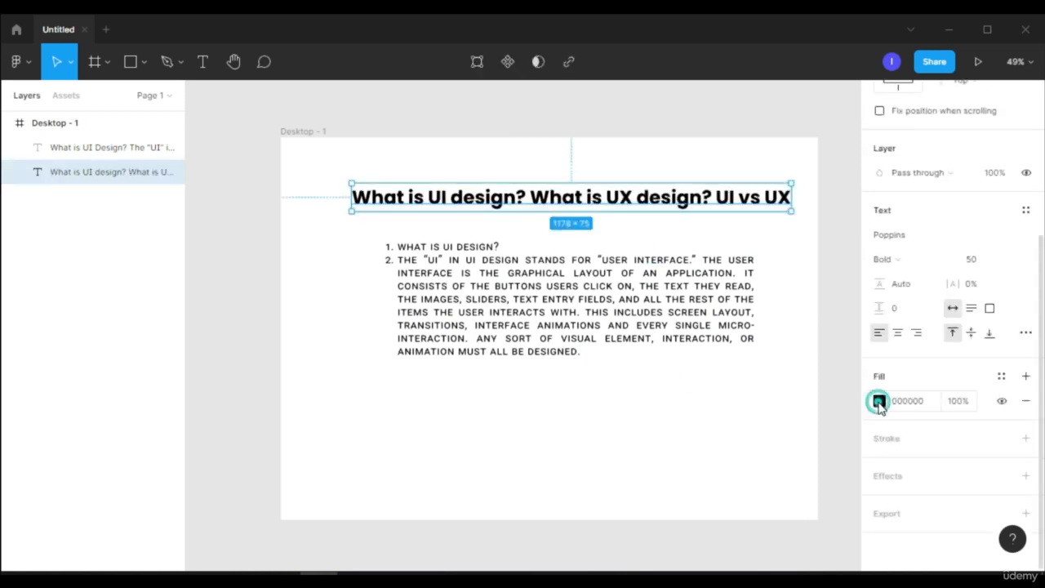
pyautogui.click(878, 401)
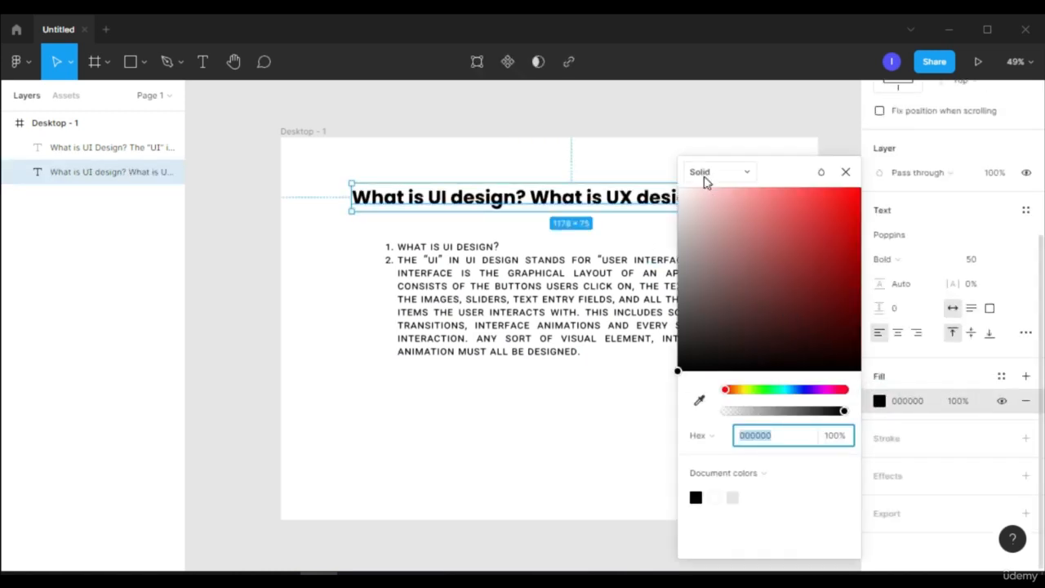
pyautogui.moveTo(756, 249); pyautogui.dragTo(873, 187)
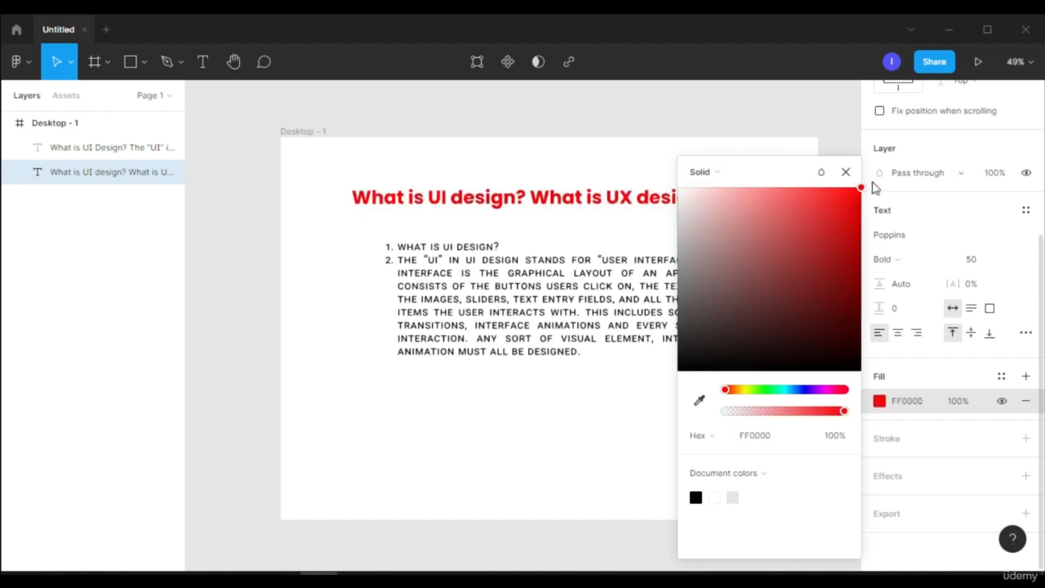
# Change the heading's fill to a linear gradient running from red FF0000 to purple DB00FF, with the purple stop at 100% opacity
pyautogui.click(725, 173)
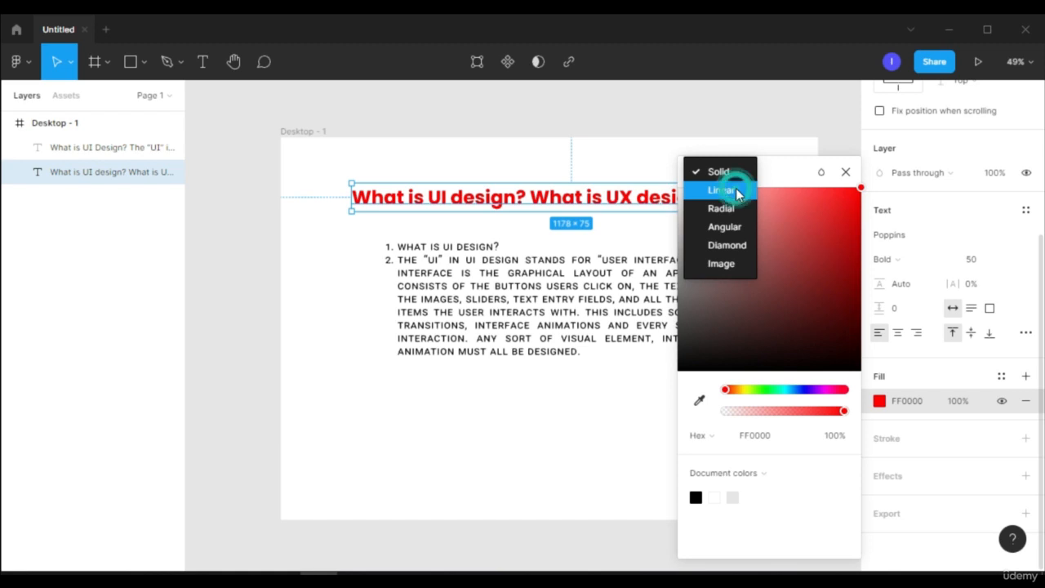
pyautogui.click(736, 191)
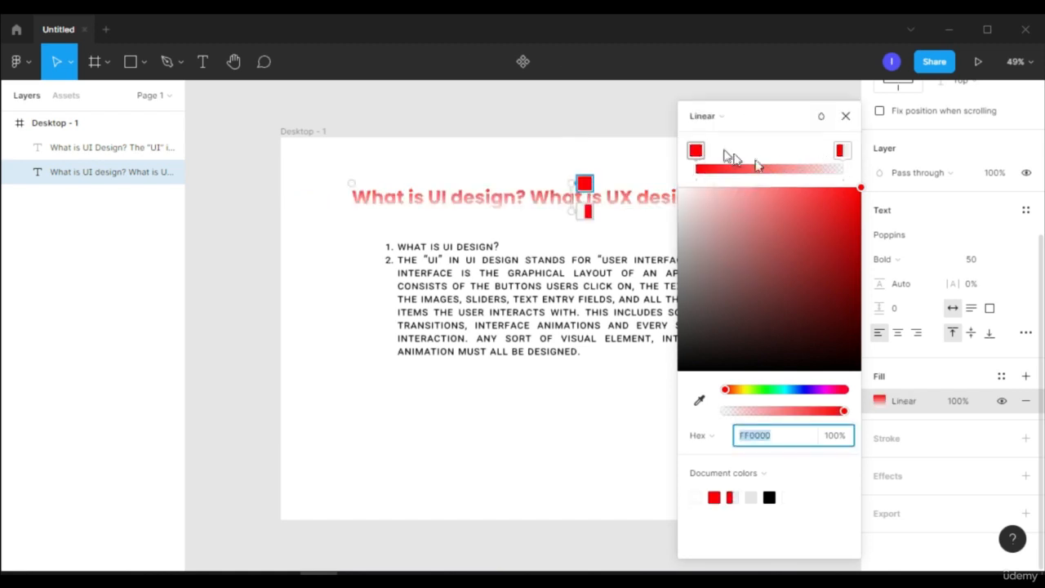
pyautogui.click(842, 152)
pyautogui.moveTo(776, 394); pyautogui.dragTo(822, 394)
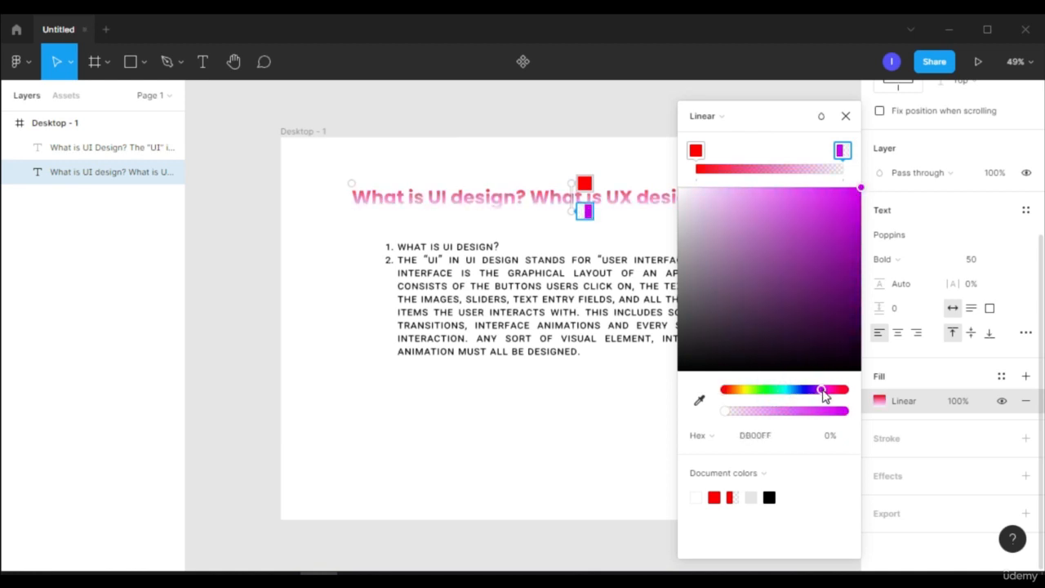
pyautogui.moveTo(766, 273); pyautogui.dragTo(872, 181)
pyautogui.moveTo(742, 414); pyautogui.dragTo(868, 406)
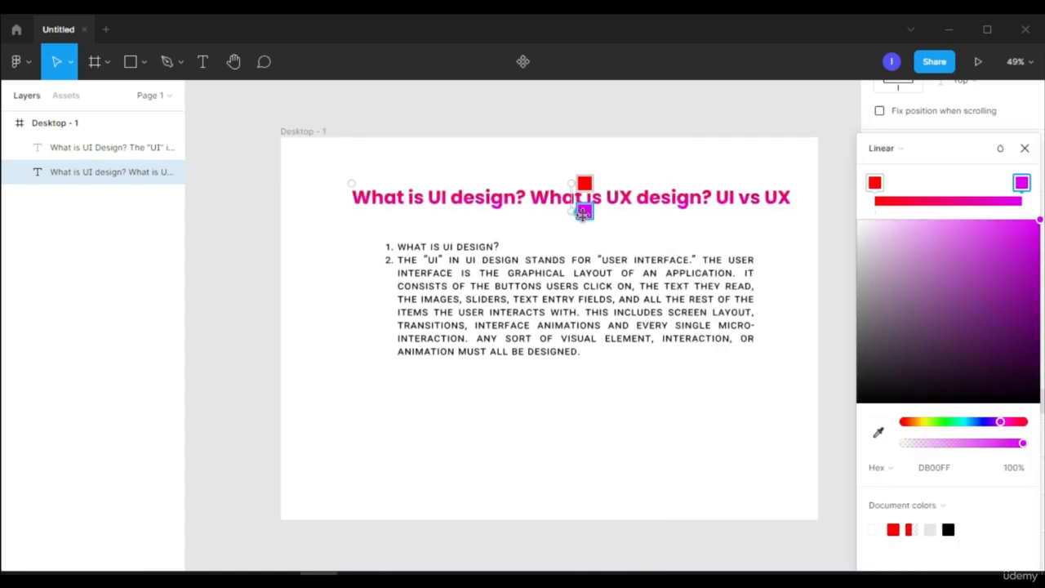
# Reorient the gradient horizontally across the heading, with red before its first word and purple after its last, and finish editing the fill
pyautogui.moveTo(584, 211); pyautogui.dragTo(794, 190)
pyautogui.moveTo(572, 169); pyautogui.dragTo(331, 184)
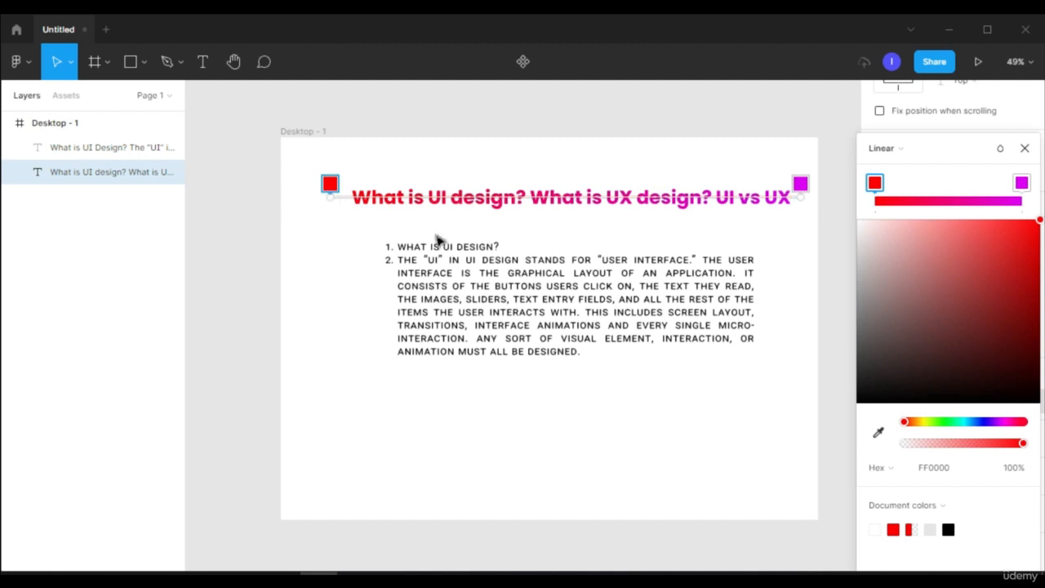
pyautogui.scroll(1, 484, 231)
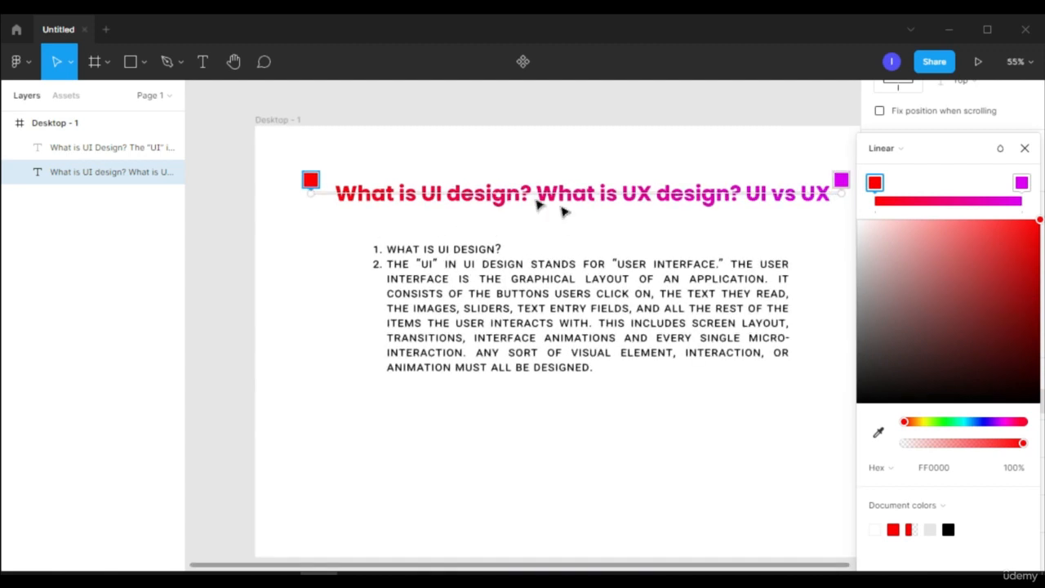
pyautogui.press('Escape')
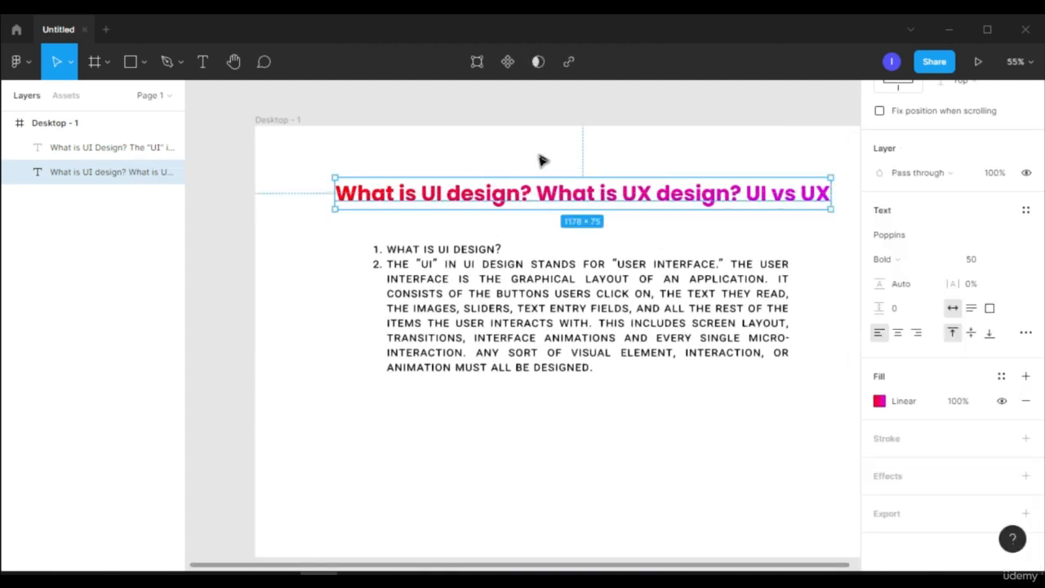
# Try a lower opacity for the heading's gradient fill and restore it to 100%
pyautogui.click(958, 402)
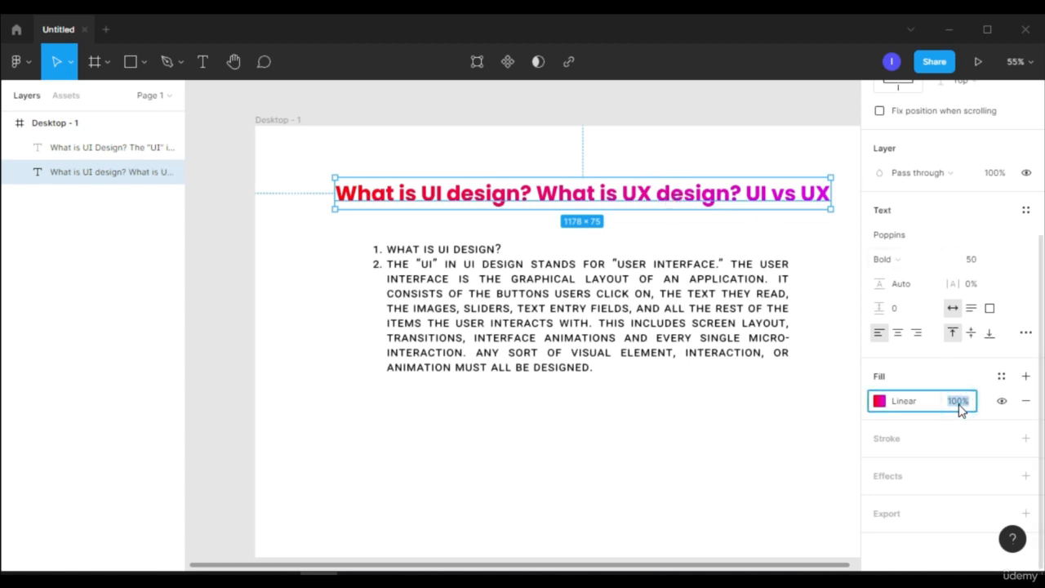
pyautogui.write('50')
pyautogui.press('Return')
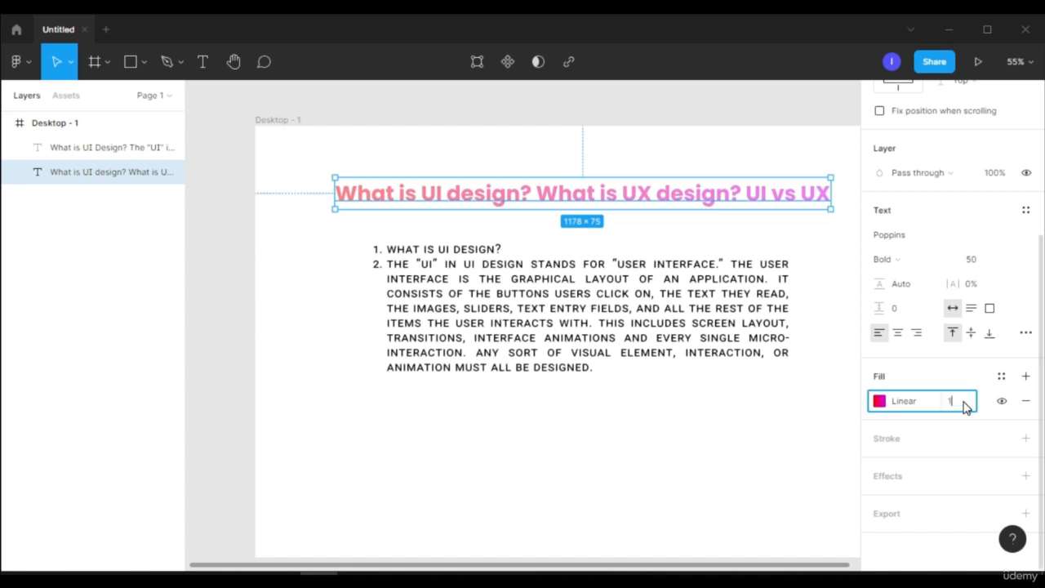
pyautogui.hotkey('ctrl', 'z')
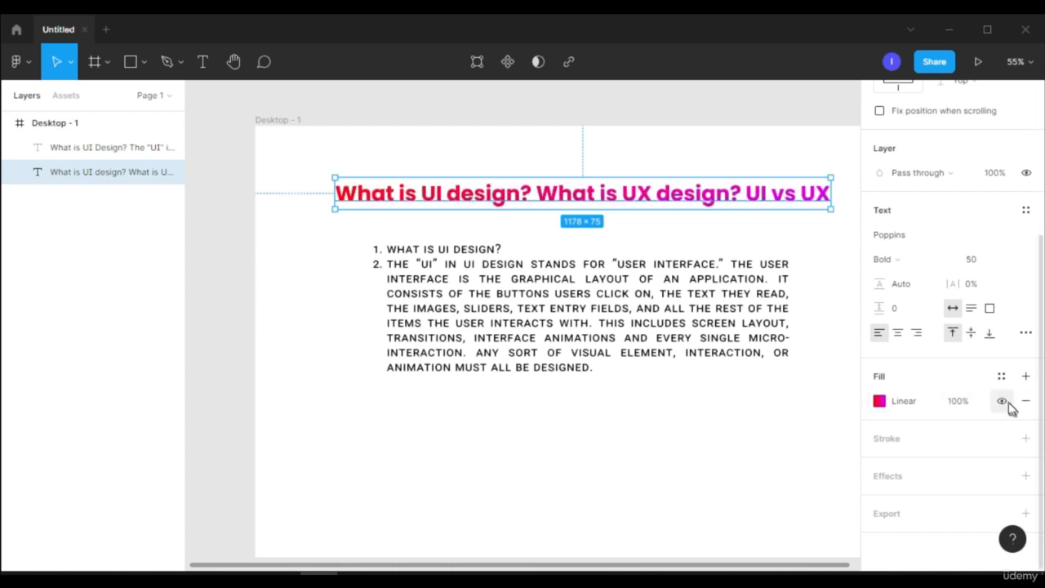
# Hide and show the heading's gradient fill, try removing it, and undo the removal
pyautogui.click(1004, 400)
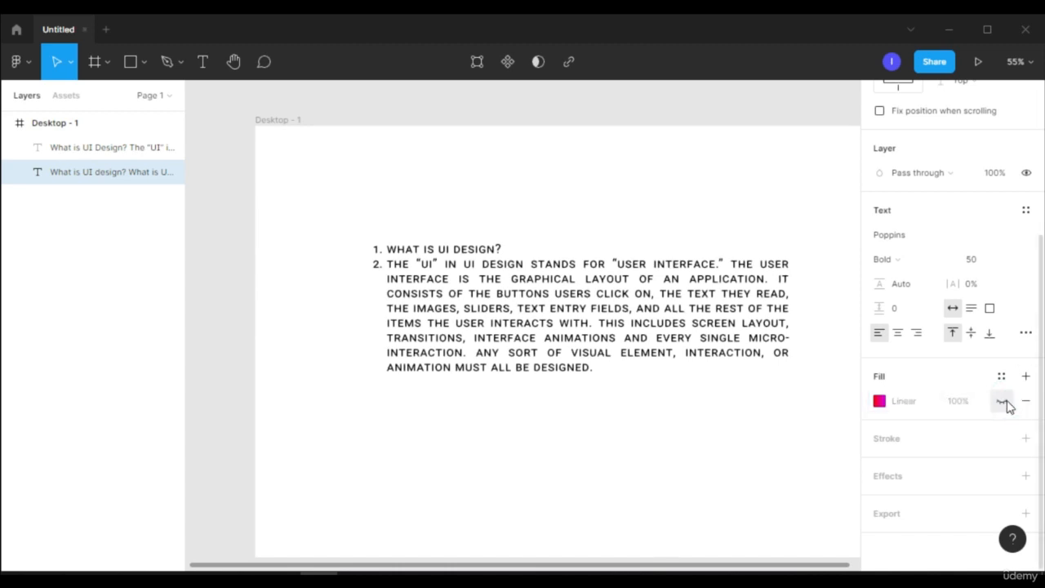
pyautogui.click(1003, 401)
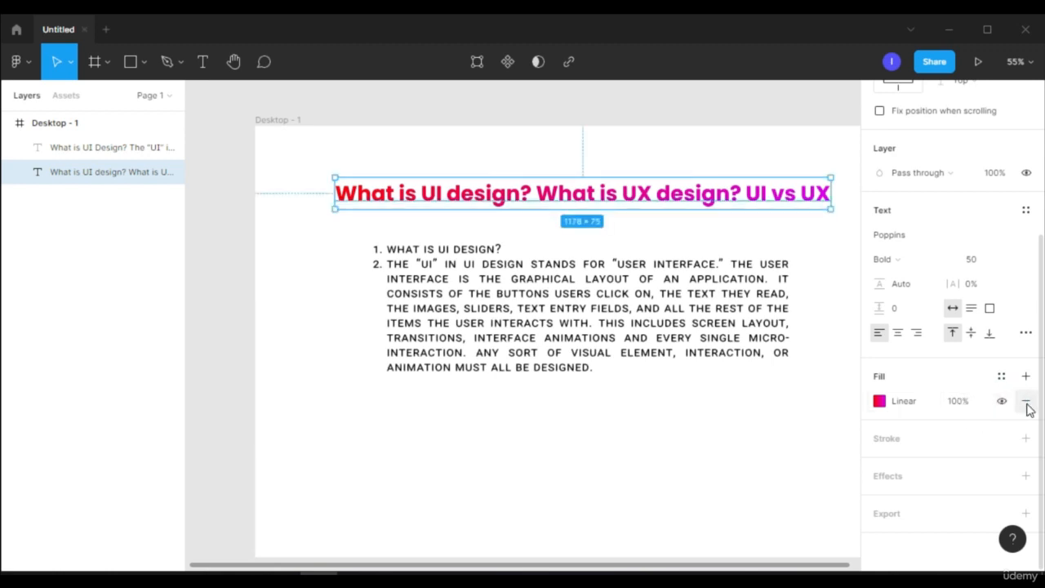
pyautogui.click(1027, 406)
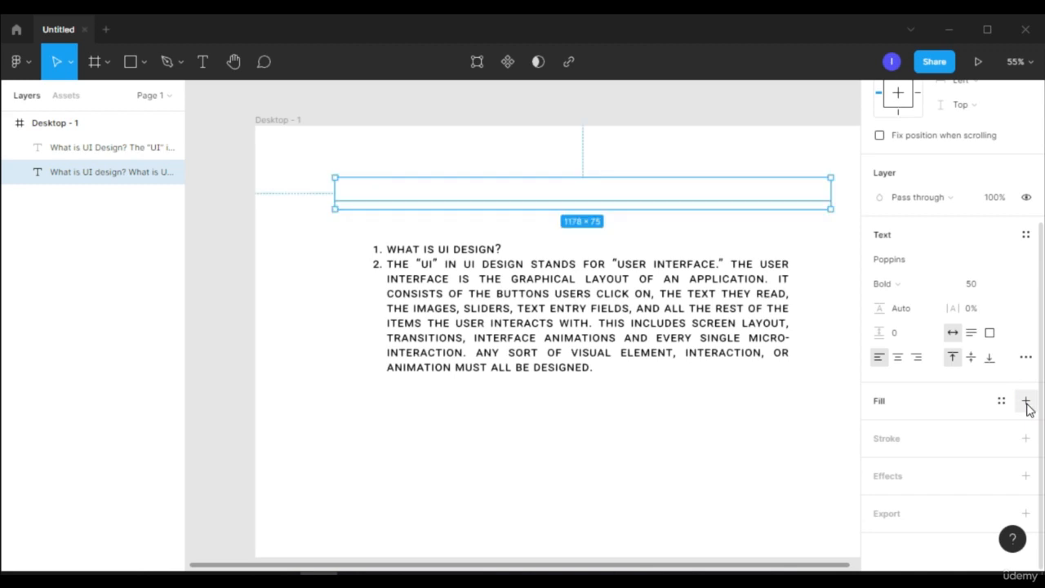
pyautogui.hotkey('ctrl', 'z')
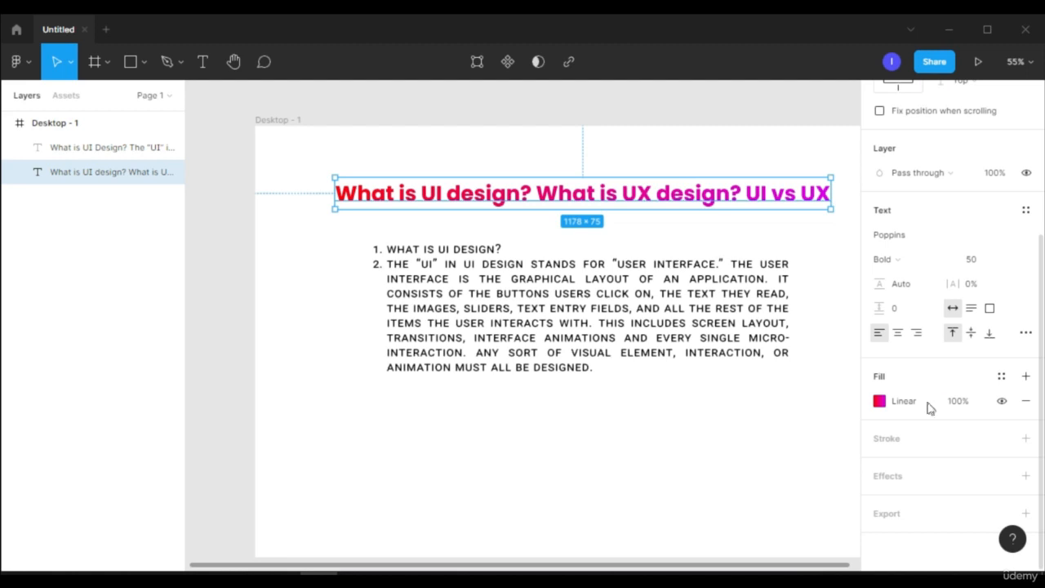
# Add a stroke to the heading, try the muted red AF3434 on it, and revert the stroke colour to black
pyautogui.click(892, 441)
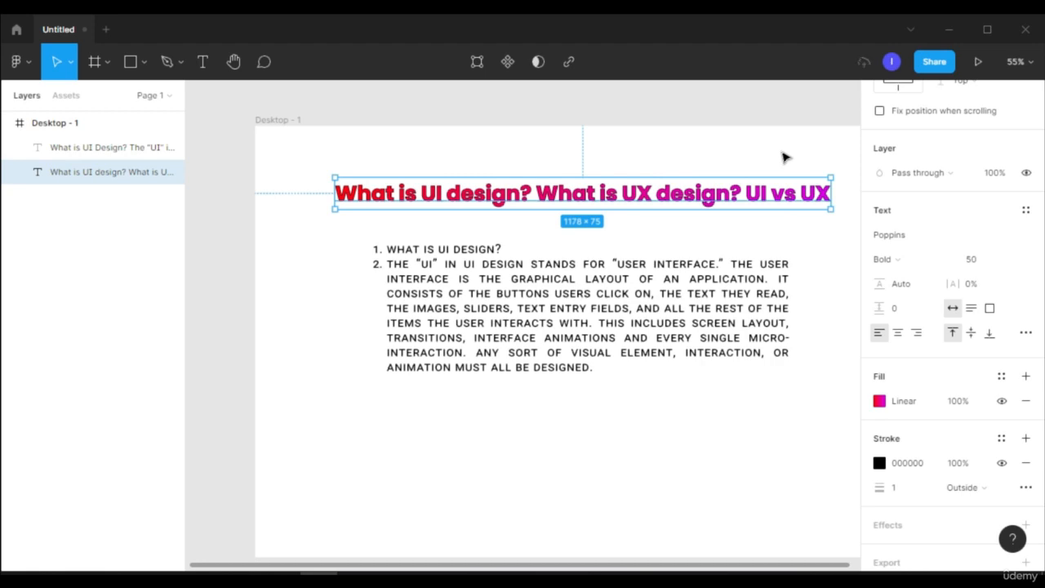
pyautogui.scroll(5, 759, 161)
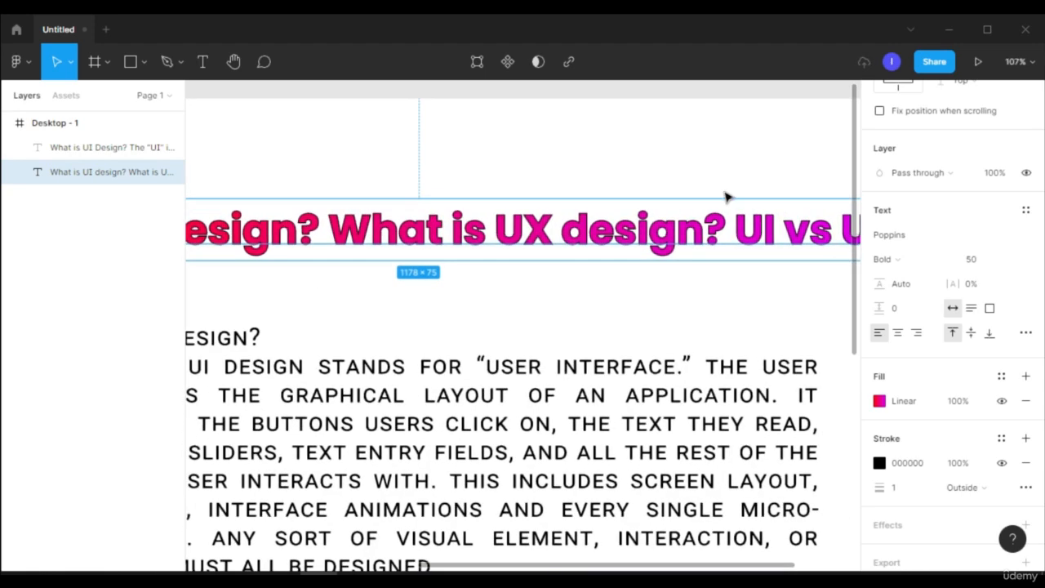
pyautogui.click(879, 463)
pyautogui.moveTo(792, 281); pyautogui.dragTo(808, 245)
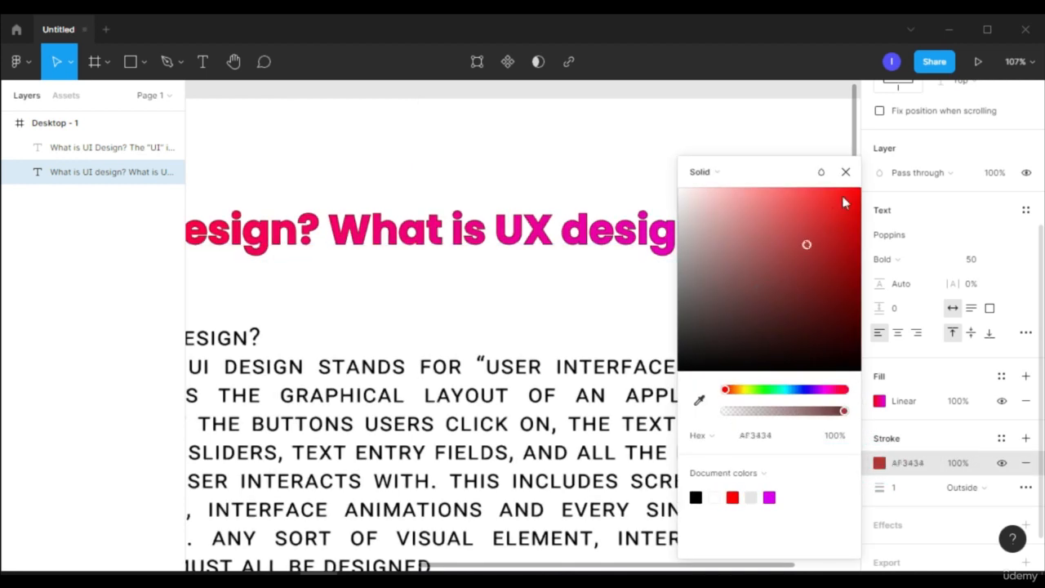
pyautogui.hotkey('ctrl', 'z')
# Set the thickness of the heading's black stroke to 5
pyautogui.scroll(-2, 949, 437)
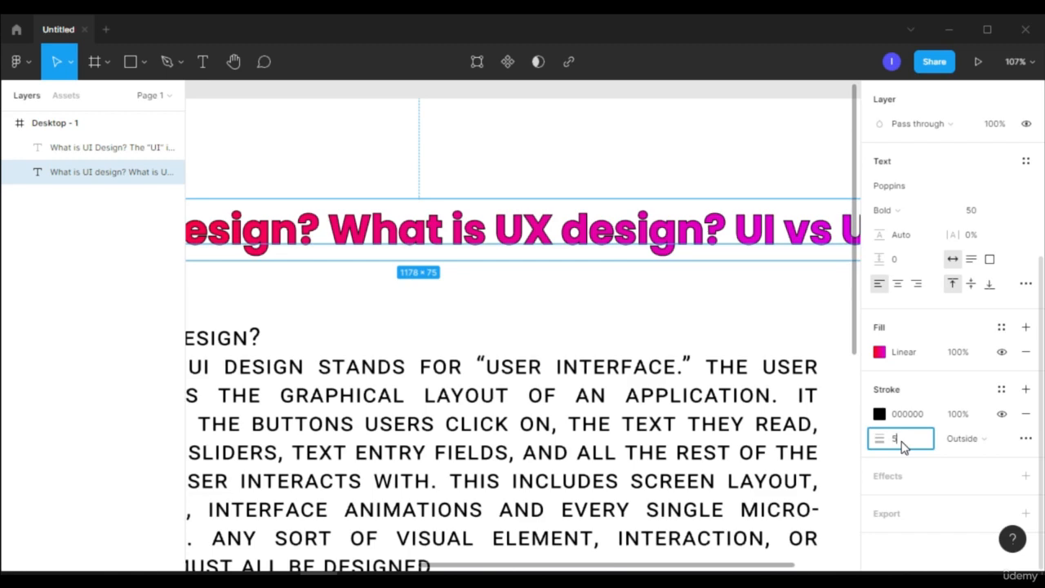
pyautogui.press('Return')
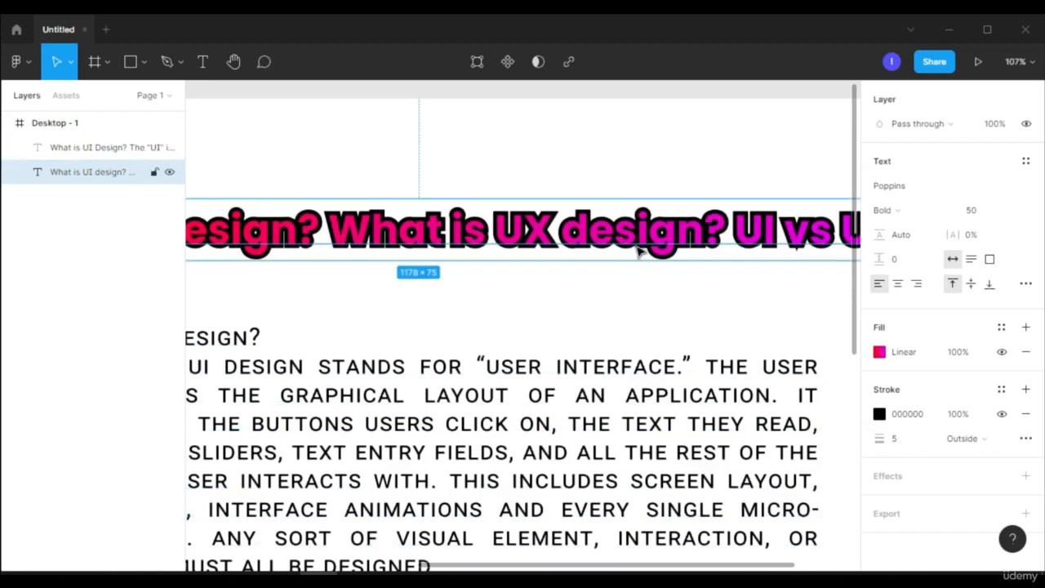
pyautogui.scroll(-5, 641, 270)
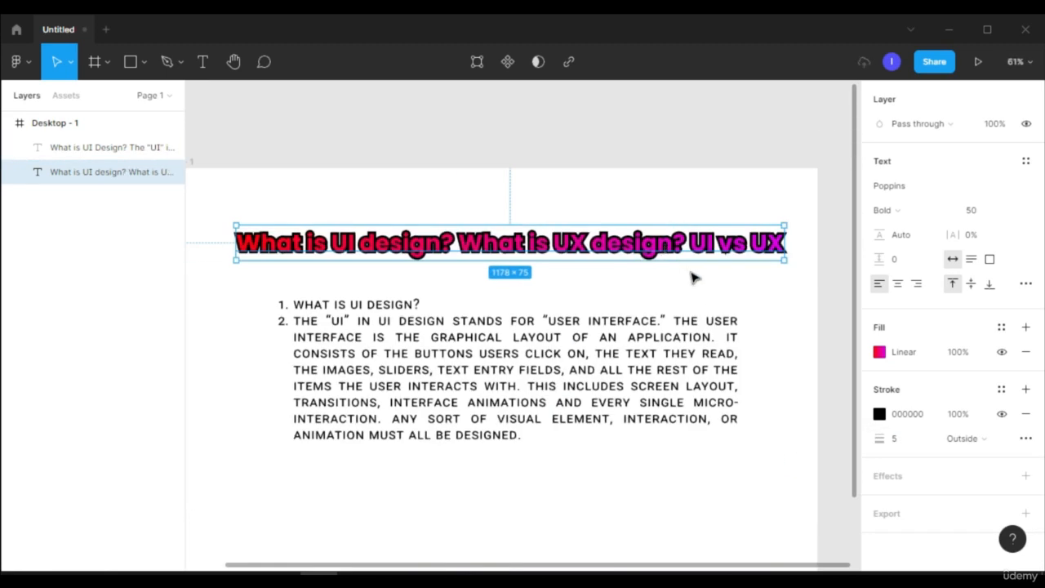
# Try the Inside and Center alignments for the heading's stroke and return it to Outside
pyautogui.click(991, 443)
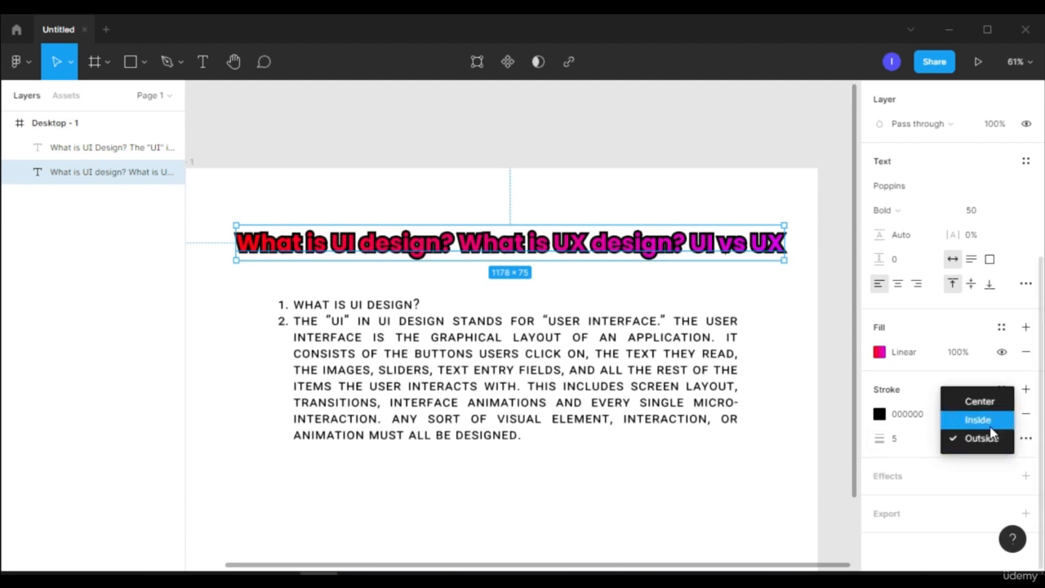
pyautogui.click(990, 423)
pyautogui.click(1003, 448)
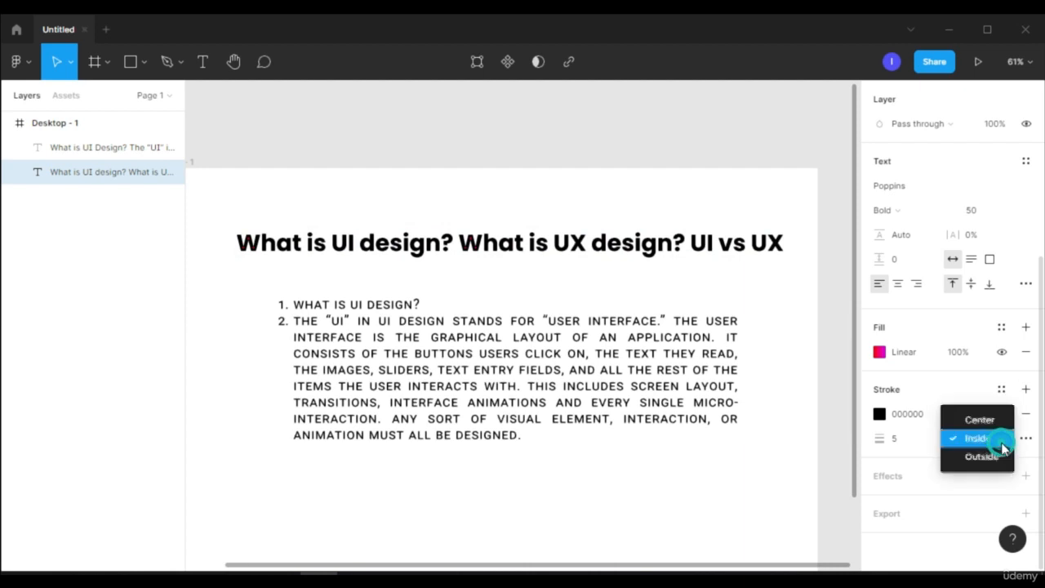
pyautogui.click(979, 420)
pyautogui.click(987, 442)
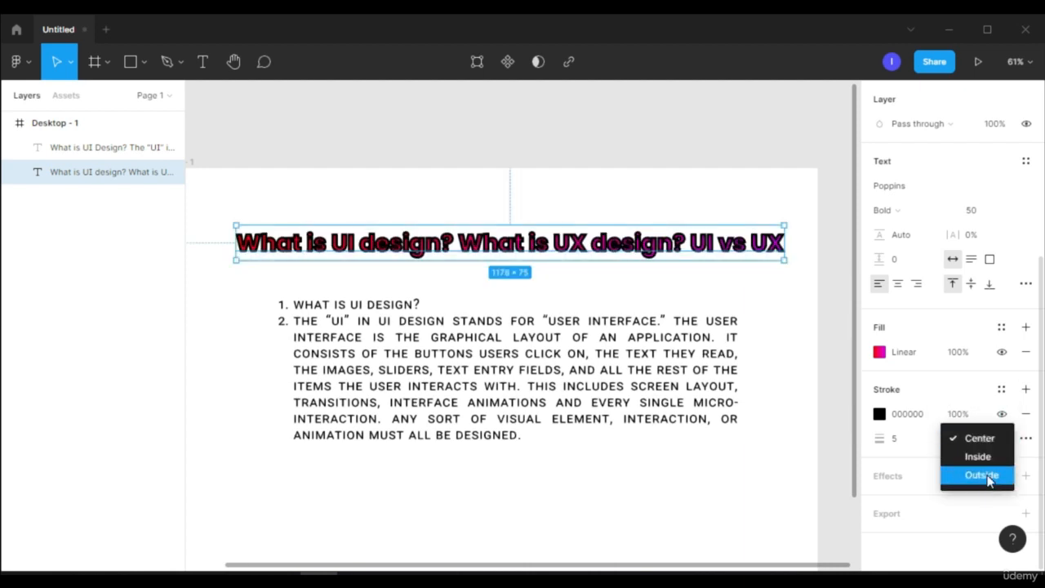
pyautogui.click(987, 476)
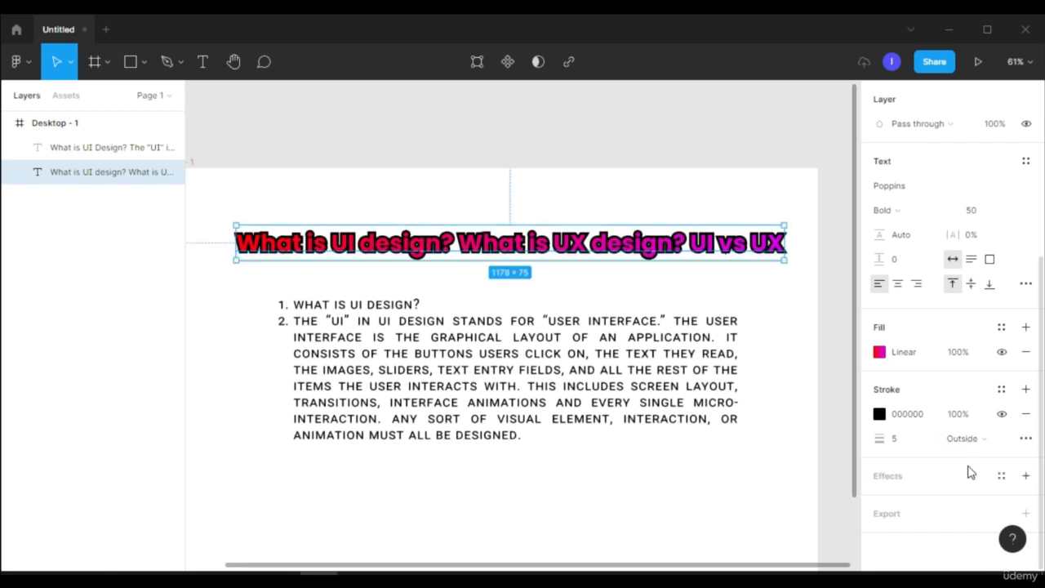
# Add a drop shadow effect to the heading and set its Y offset to 10
pyautogui.click(934, 483)
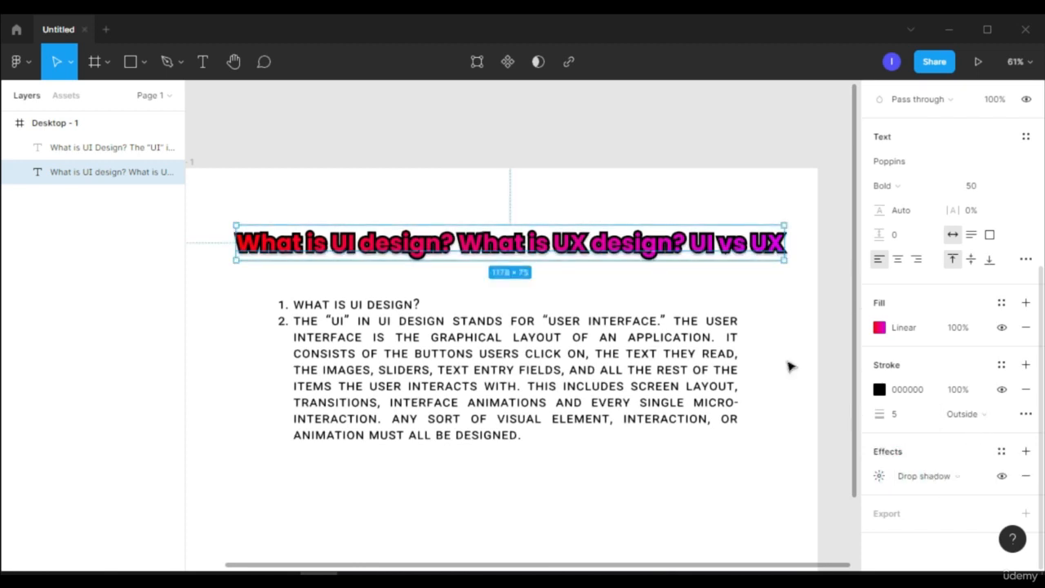
pyautogui.keyDown('ctrl'); pyautogui.scroll(5, 618, 287); pyautogui.keyUp('ctrl')
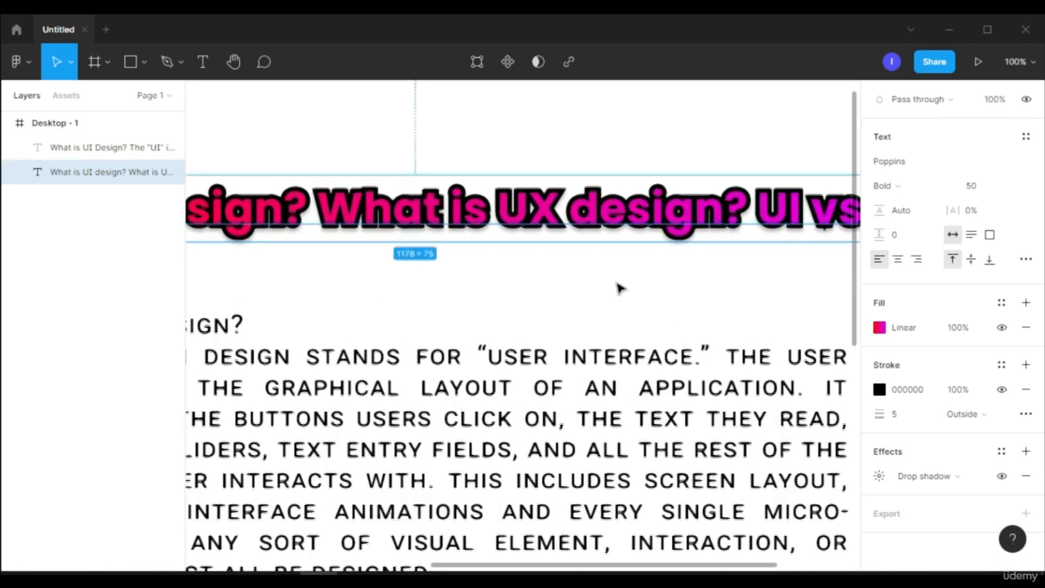
pyautogui.click(607, 256)
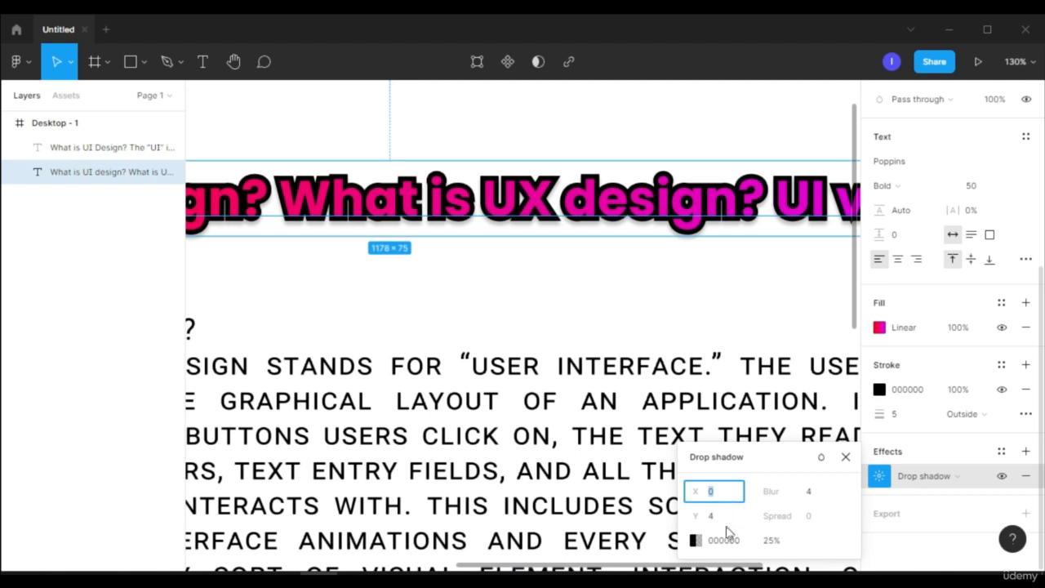
pyautogui.click(731, 517)
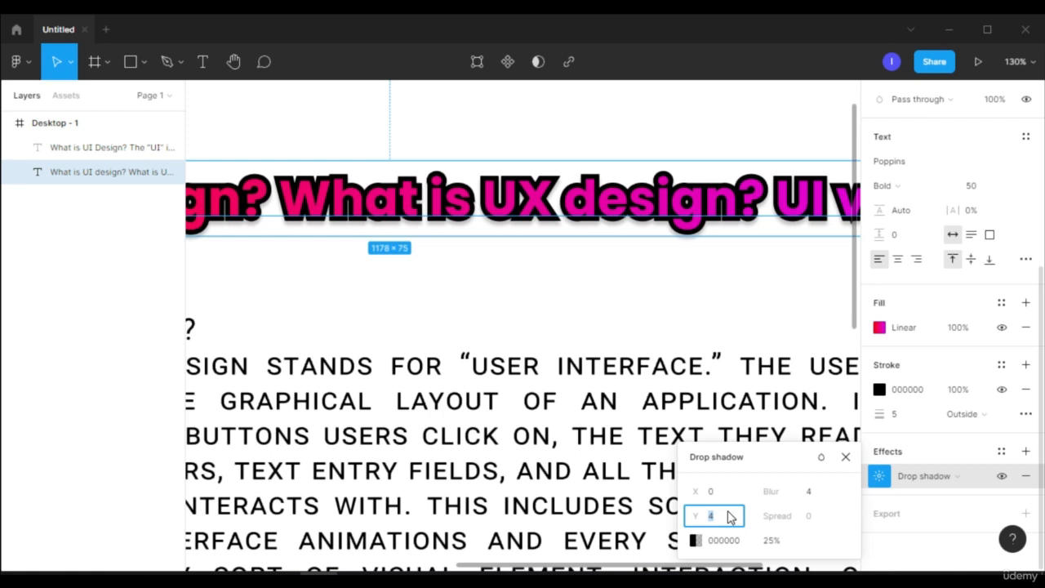
pyautogui.write('10')
pyautogui.press('Return')
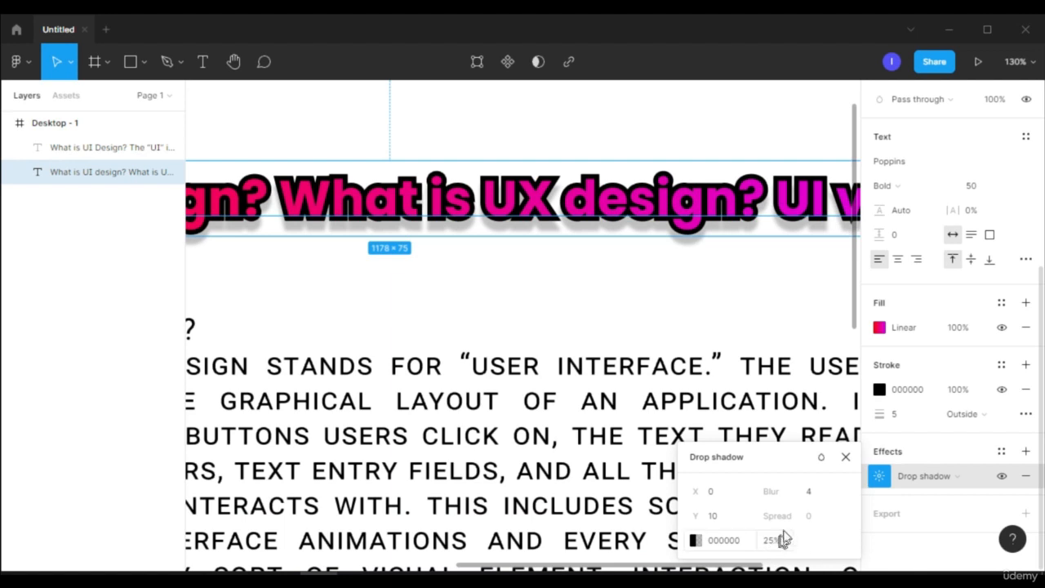
pyautogui.click(843, 458)
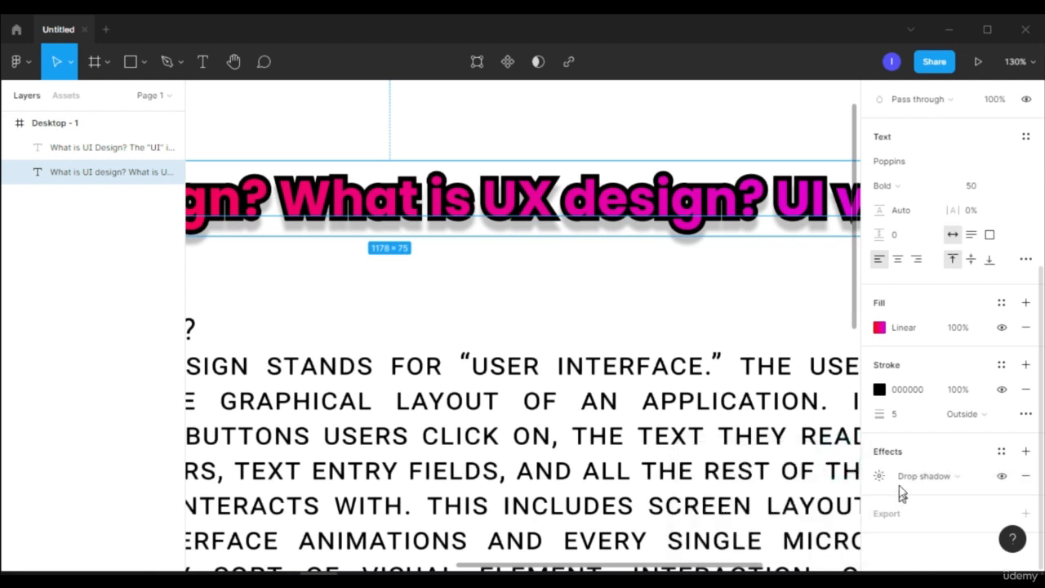
pyautogui.click(928, 479)
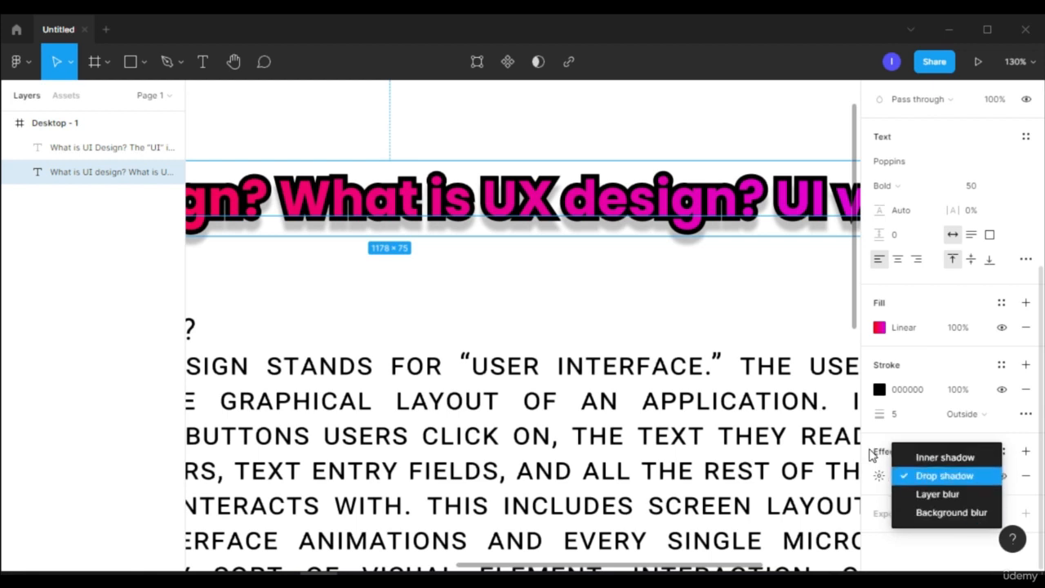
pyautogui.hotkey('shift', '1')
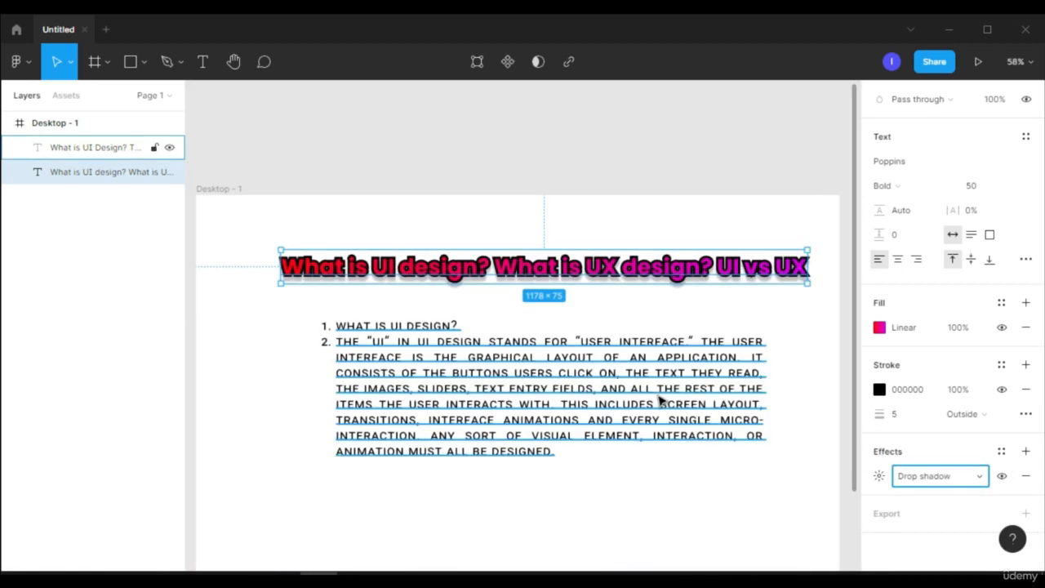